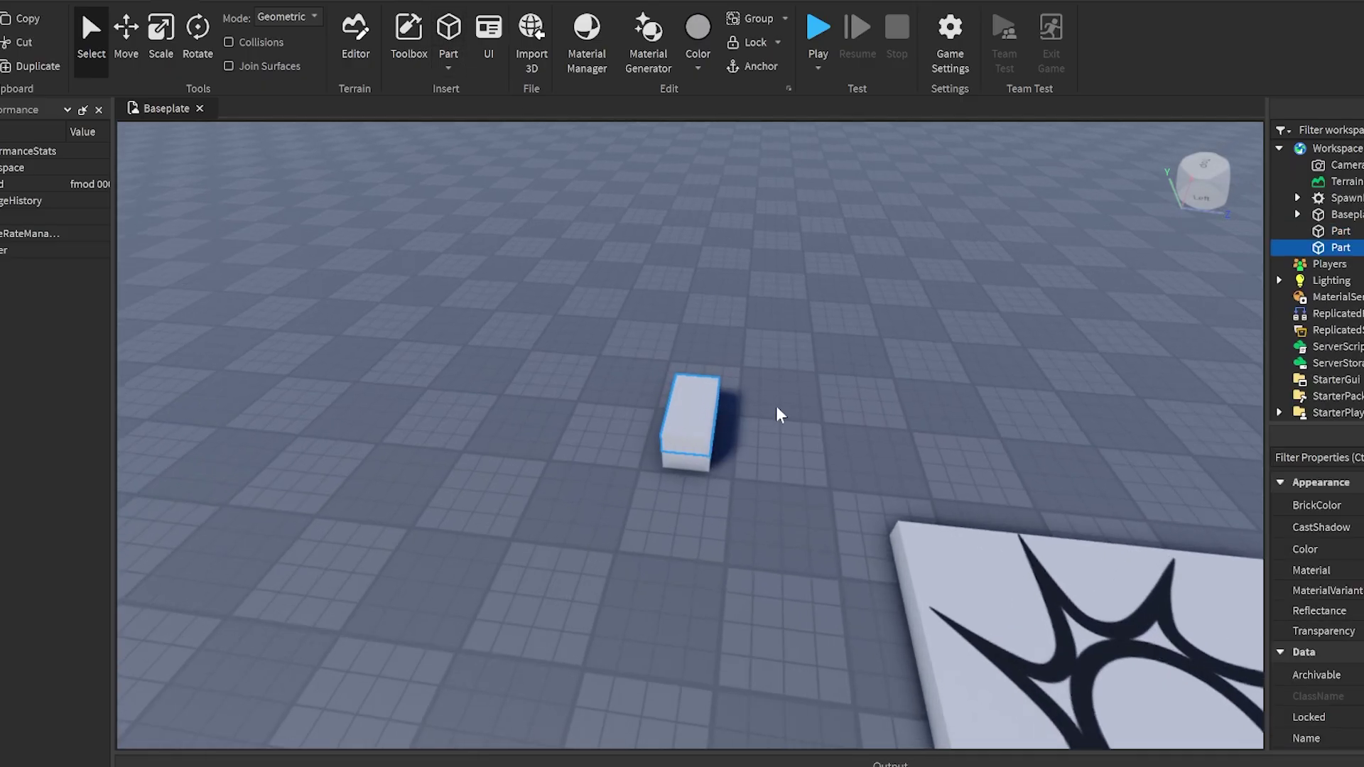
Step: Separate one of the two overlapping parts on the baseplate and enlarge it with the Scale tool
{"action": "scroll", "coordinate": [777, 415], "scroll_direction": "up", "scroll_amount": 1}
{"action": "left_click_drag", "start_coordinate": [668, 437], "coordinate": [543, 451]}
{"action": "left_click", "coordinate": [160, 56]}
{"action": "left_click_drag", "start_coordinate": [575, 366], "coordinate": [531, 165]}
{"action": "left_click_drag", "start_coordinate": [536, 238], "coordinate": [617, 326]}
{"action": "left_click", "coordinate": [654, 393]}
Step: Move the enlarged part behind the small cube, stretch it into a long block, and start the Magic Wand plugin
{"action": "left_click_drag", "start_coordinate": [667, 436], "coordinate": [958, 282]}
{"action": "left_click", "coordinate": [725, 329]}
{"action": "left_click", "coordinate": [761, 267]}
{"action": "left_click_drag", "start_coordinate": [766, 274], "coordinate": [764, 310]}
{"action": "left_click_drag", "start_coordinate": [736, 298], "coordinate": [639, 222]}
{"action": "left_click", "coordinate": [648, 214]}
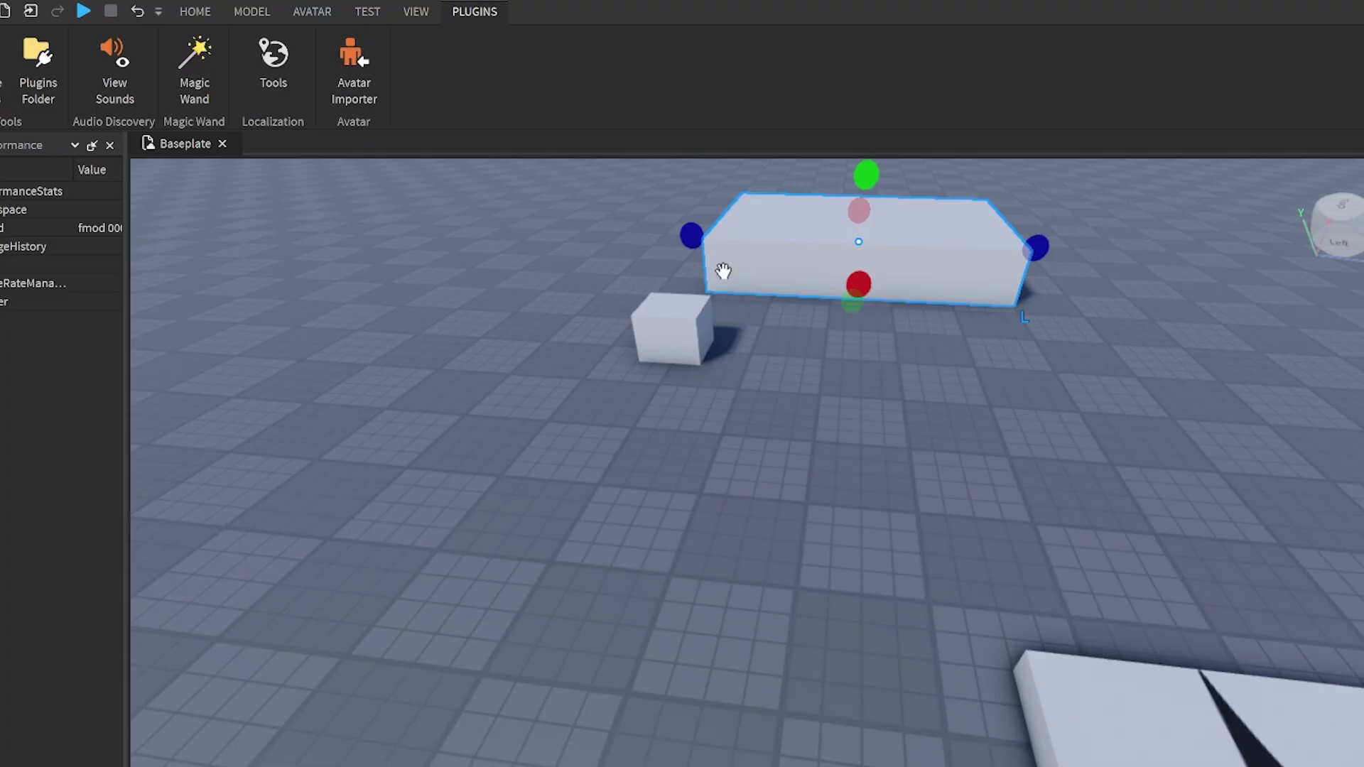
{"action": "left_click_drag", "start_coordinate": [807, 274], "coordinate": [739, 351]}
{"action": "left_click", "coordinate": [207, 67]}
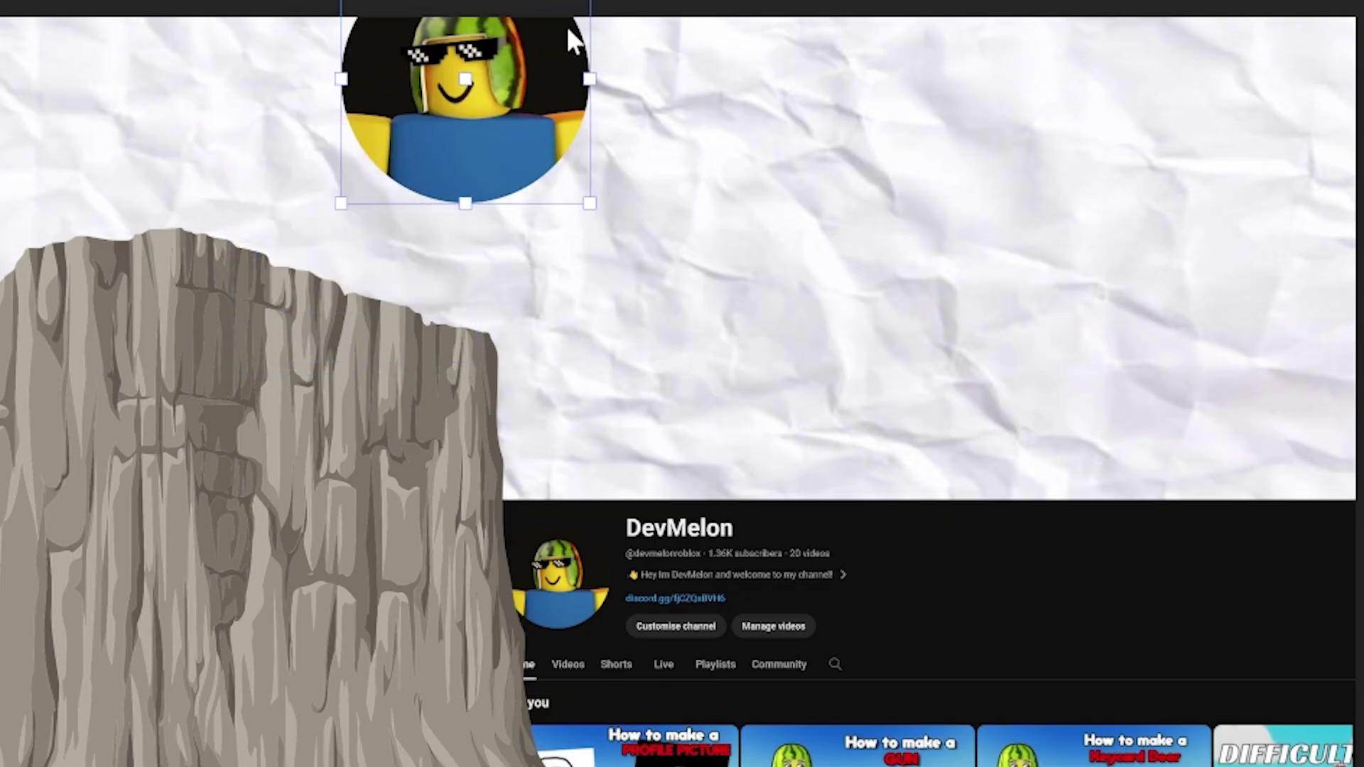
Step: Reposition the circular watermelon-helmet avatar picture over the channel page and beside the PRO DEVELOPER computer
{"action": "left_click_drag", "start_coordinate": [568, 29], "coordinate": [888, 554]}
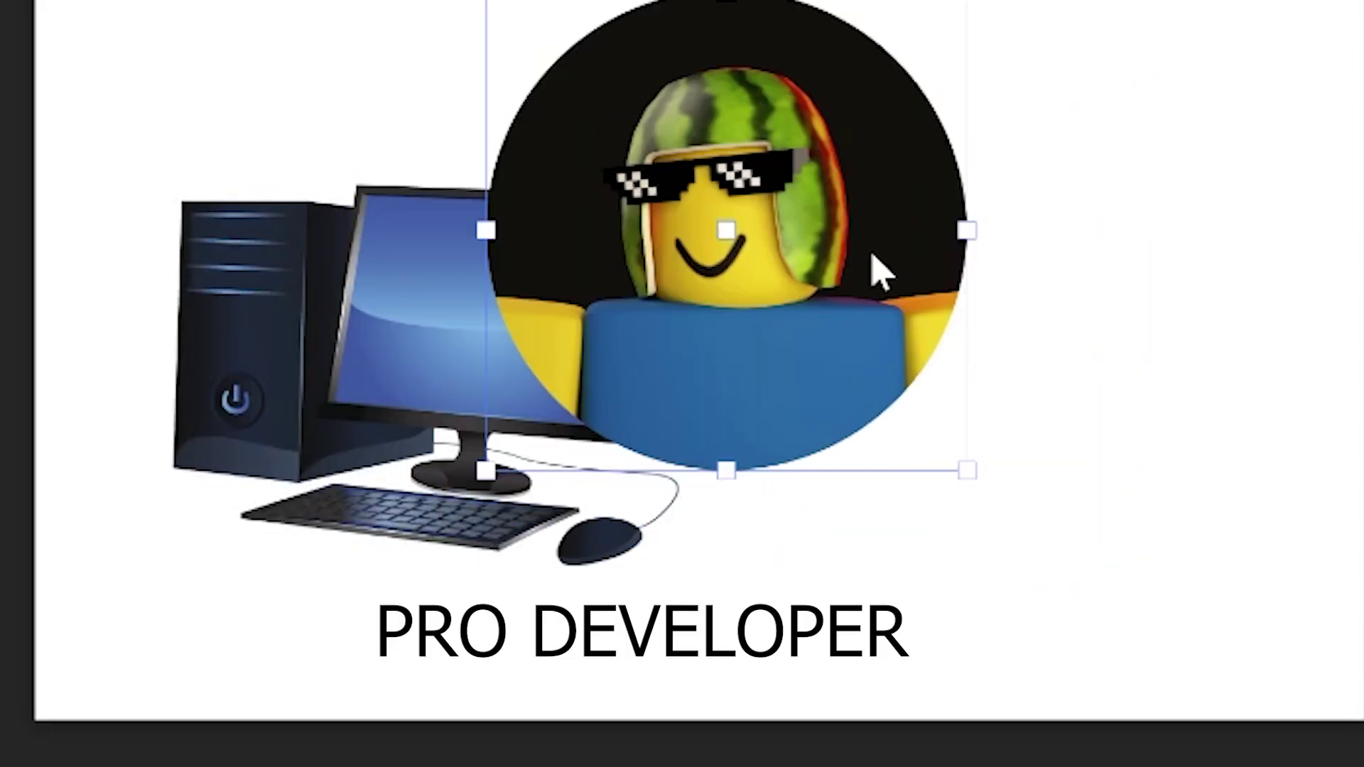
{"action": "left_click_drag", "start_coordinate": [881, 268], "coordinate": [837, 340]}
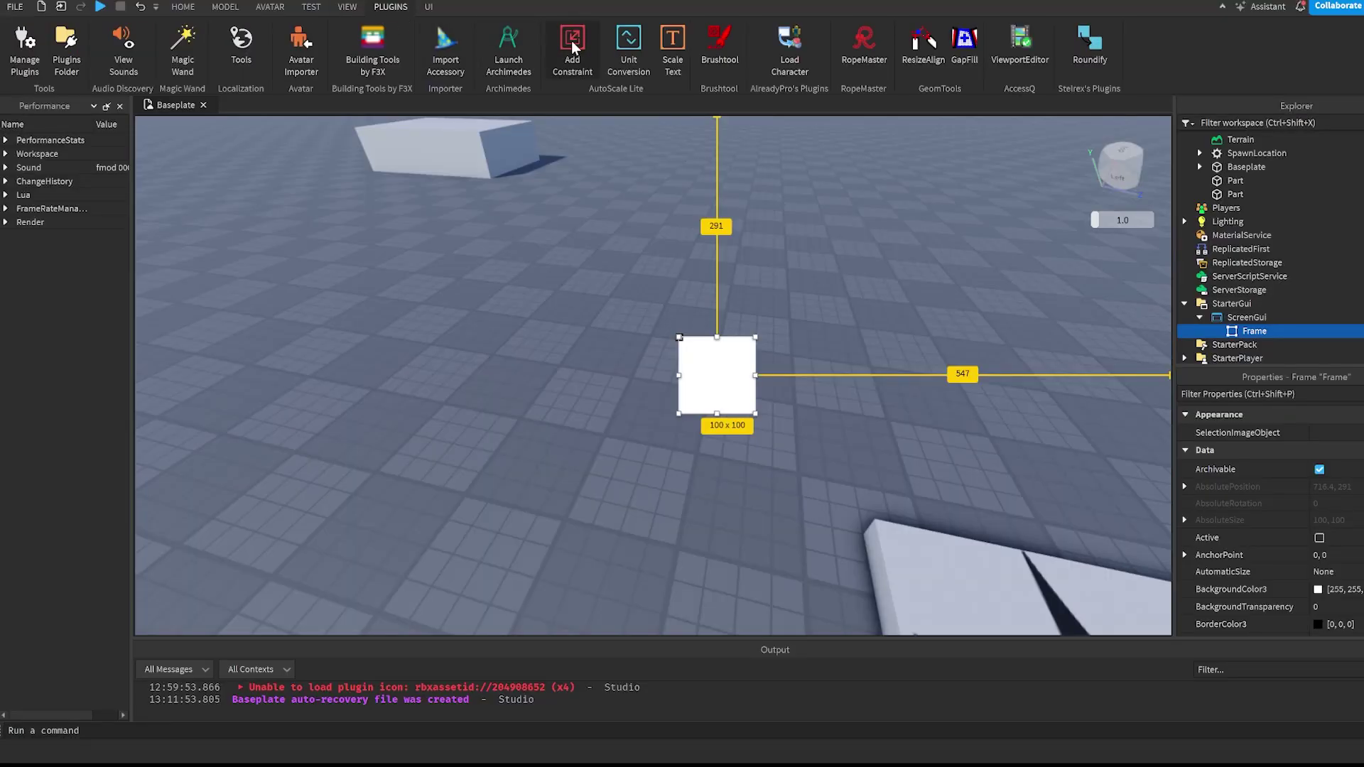
Step: Add an AutoScale Lite constraint to the selected Frame and convert its position and size to Scale
{"action": "left_click", "coordinate": [572, 44]}
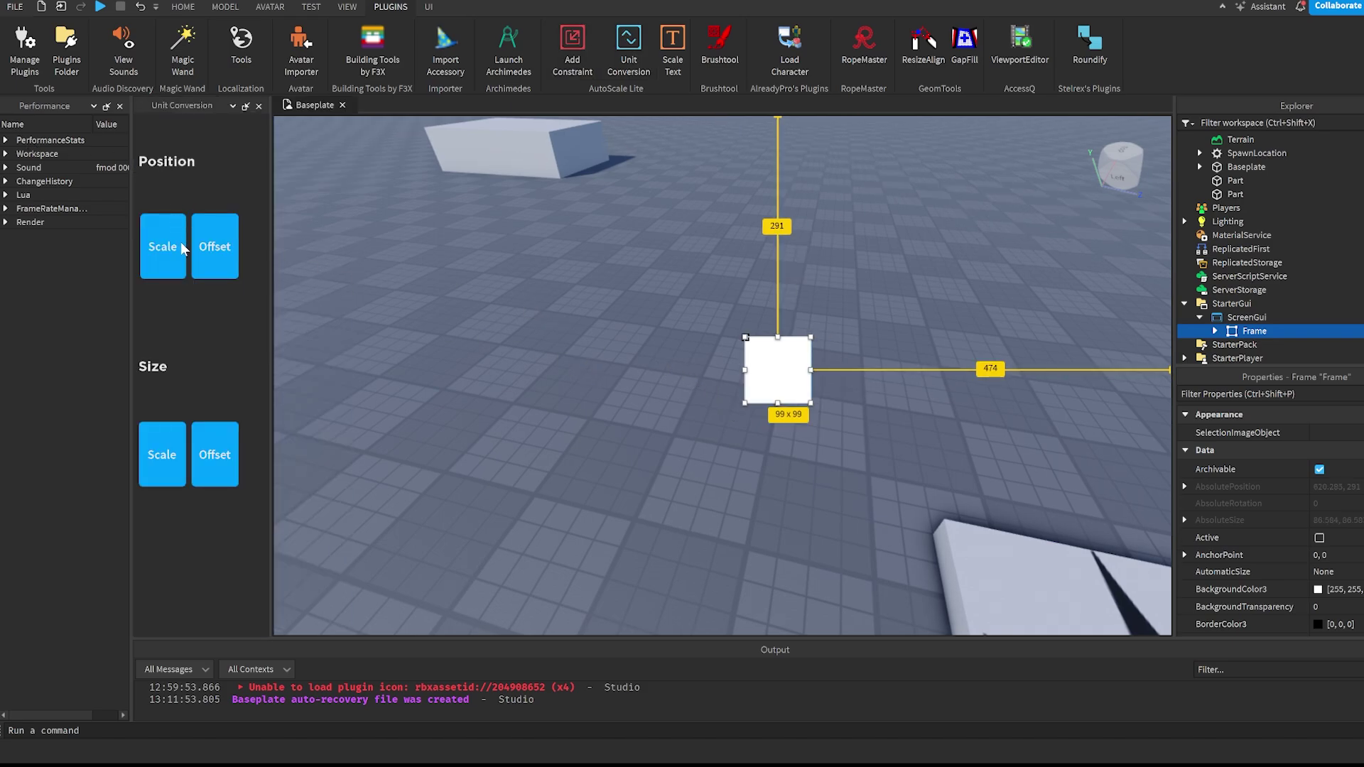
{"action": "left_click", "coordinate": [179, 246]}
{"action": "left_click", "coordinate": [165, 458]}
Step: Resize the viewport and switch the iPhone 7 device emulation on and off to check how the Frame scales
{"action": "mouse_move", "coordinate": [1174, 286]}
{"action": "left_mouse_down"}
{"action": "mouse_move", "coordinate": [675, 277]}
{"action": "mouse_move", "coordinate": [473, 305]}
{"action": "mouse_move", "coordinate": [541, 328]}
{"action": "mouse_move", "coordinate": [469, 329]}
{"action": "mouse_move", "coordinate": [1302, 342]}
{"action": "left_mouse_up"}
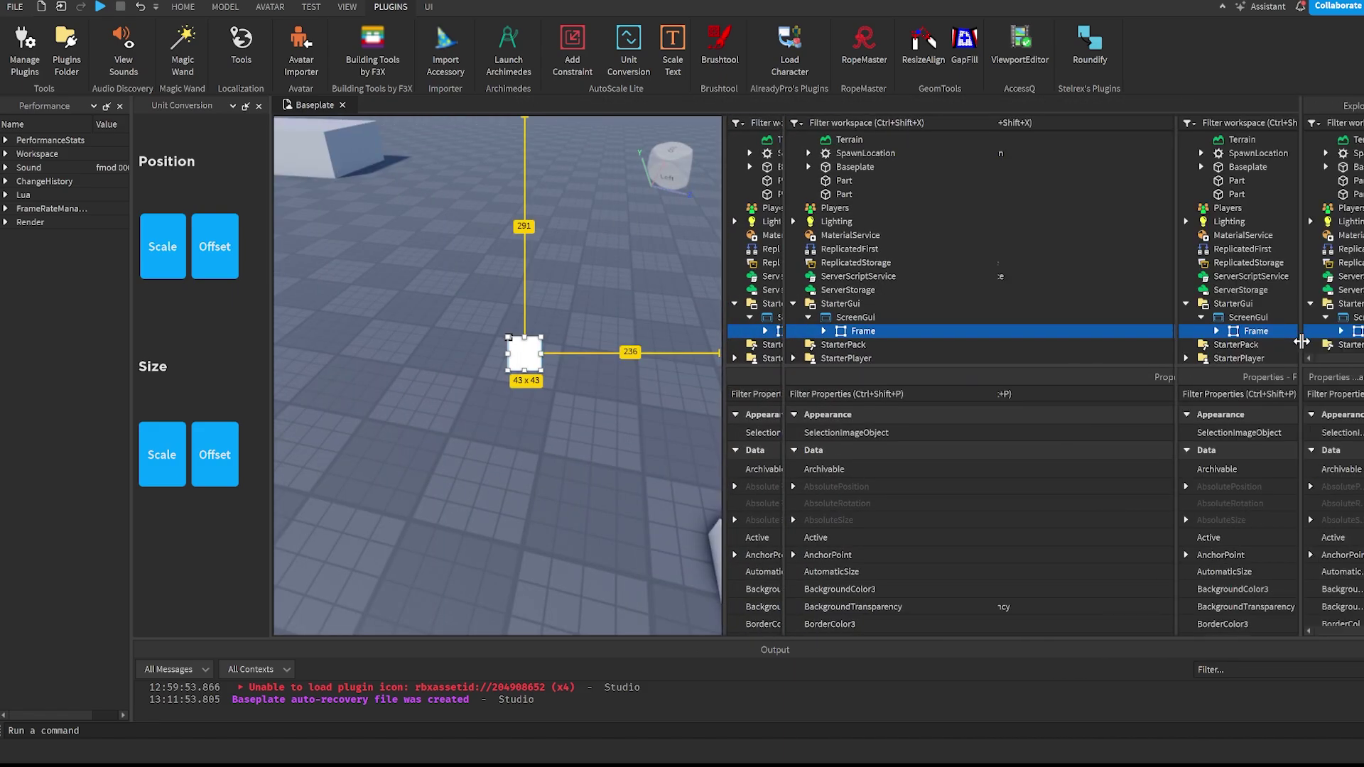
{"action": "left_click", "coordinate": [311, 7]}
{"action": "left_click", "coordinate": [296, 41]}
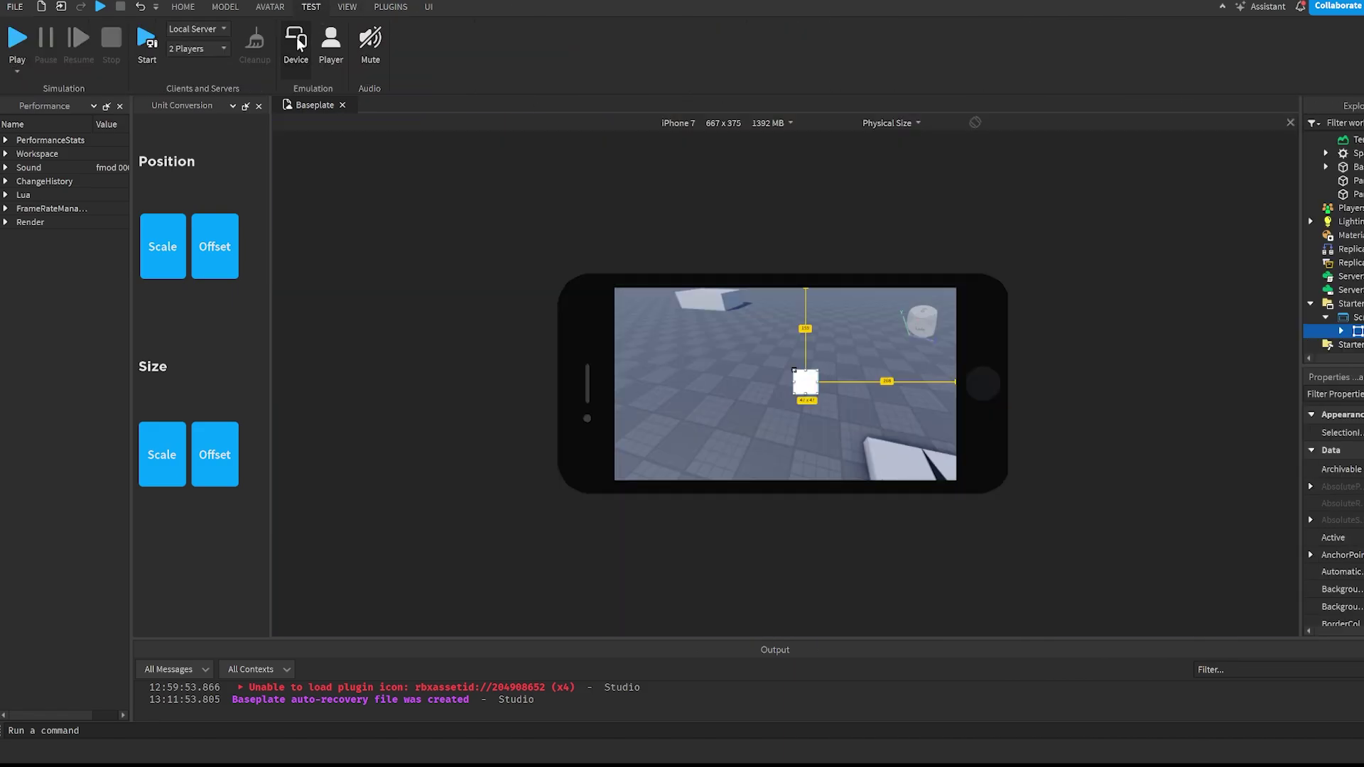
{"action": "left_click", "coordinate": [296, 41]}
{"action": "left_click", "coordinate": [297, 41]}
{"action": "left_click", "coordinate": [297, 40]}
{"action": "left_click", "coordinate": [296, 41]}
{"action": "left_click", "coordinate": [297, 40]}
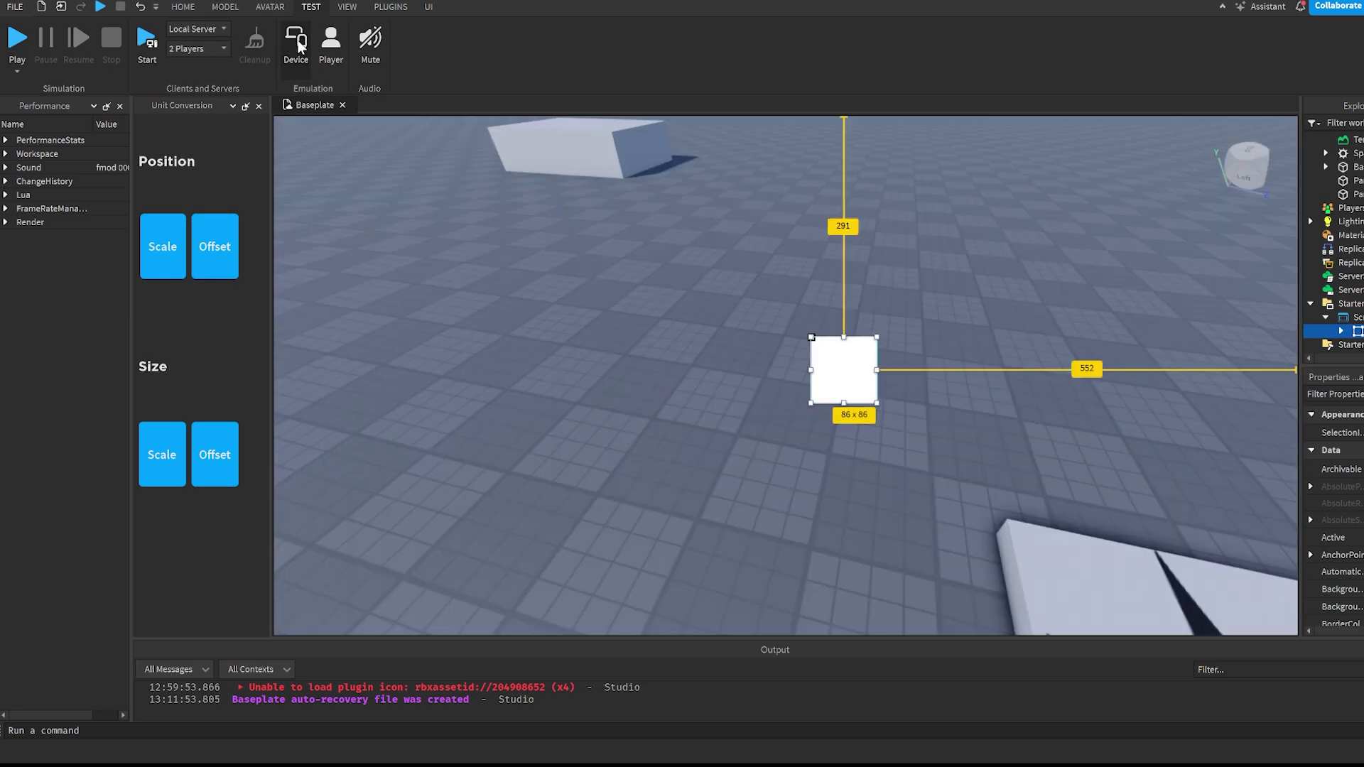
{"action": "left_click", "coordinate": [297, 42]}
Step: Move the Frame close to the top edge of the emulated phone screen, and turn device emulation off
{"action": "left_click_drag", "start_coordinate": [804, 392], "coordinate": [785, 321]}
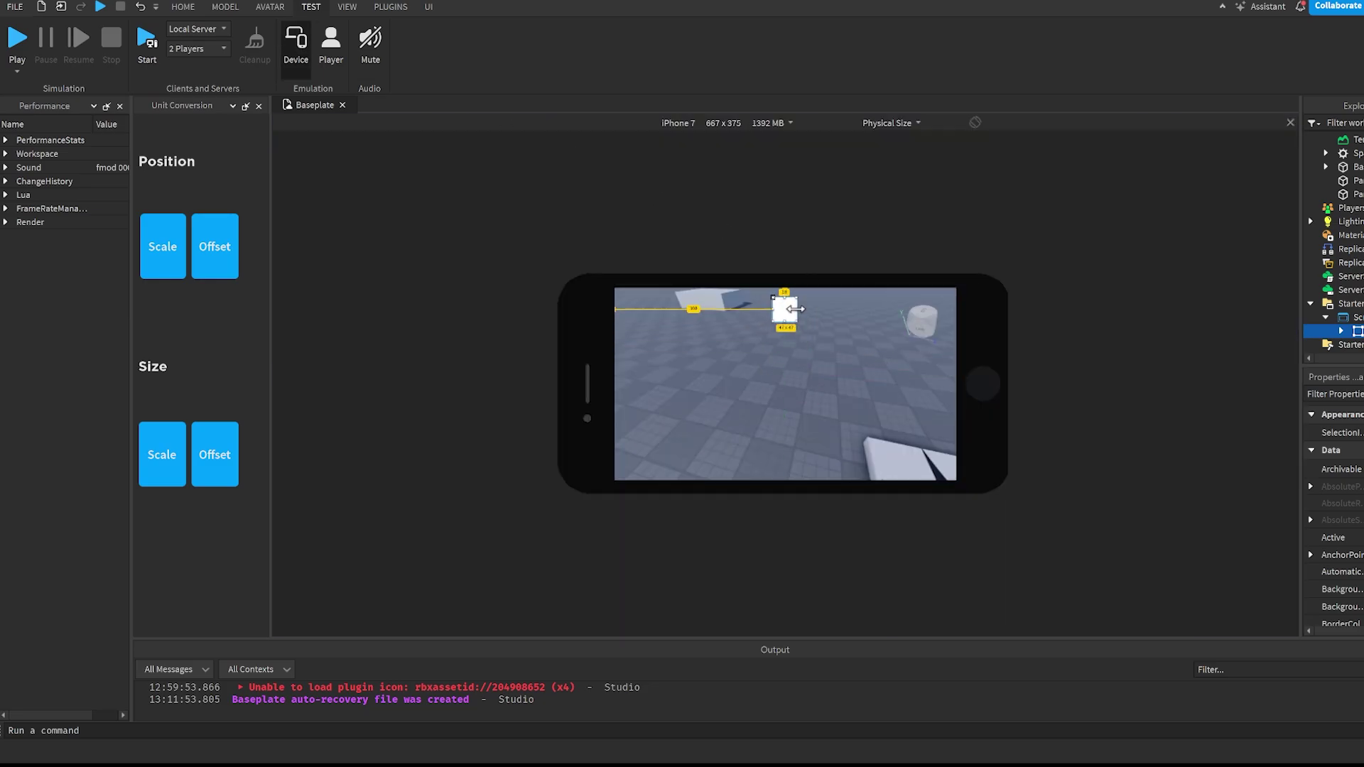
{"action": "left_click", "coordinate": [291, 50]}
{"action": "left_click", "coordinate": [290, 56]}
{"action": "left_click", "coordinate": [290, 55]}
{"action": "left_click", "coordinate": [389, 7]}
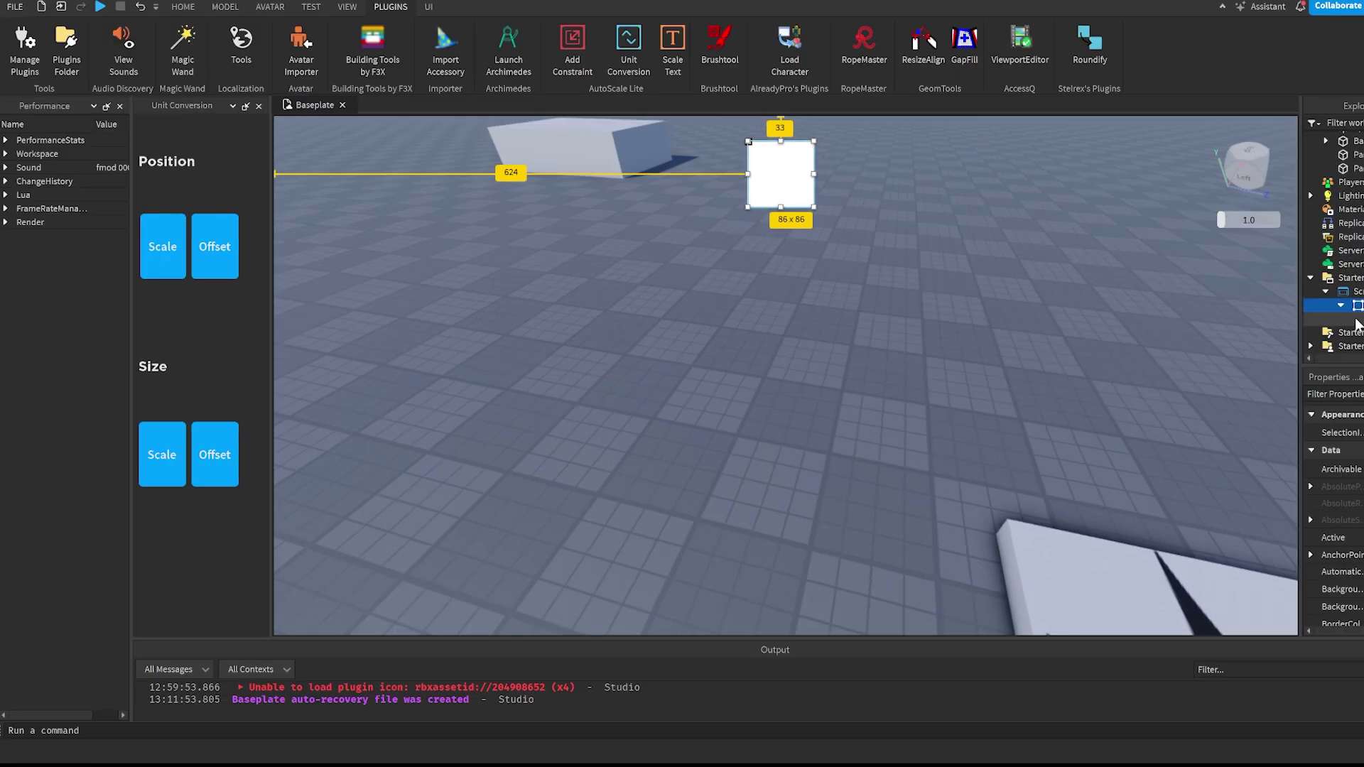
Step: Inspect the aspect ratio constraint inside the Frame, and move the Frame slightly lower in the viewport
{"action": "left_click", "coordinate": [1361, 306]}
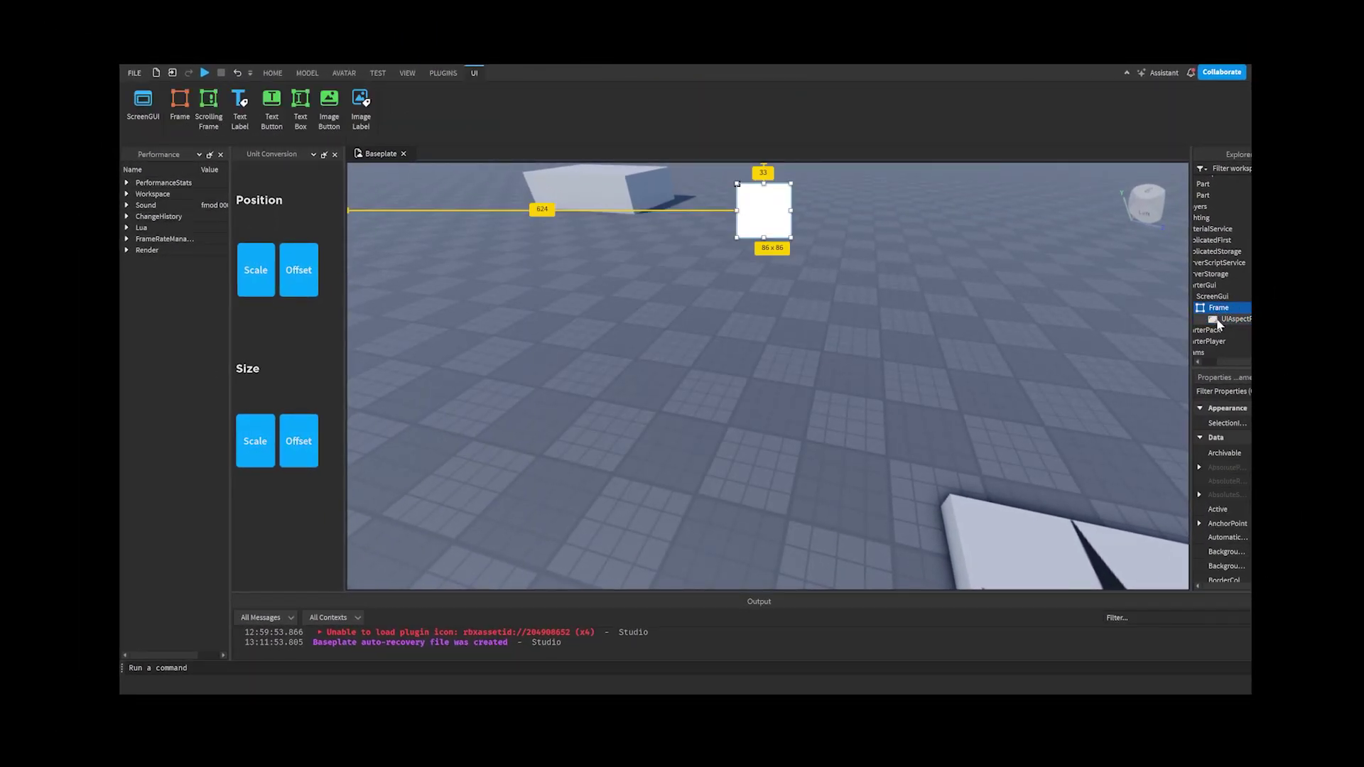
{"action": "left_click", "coordinate": [1227, 319]}
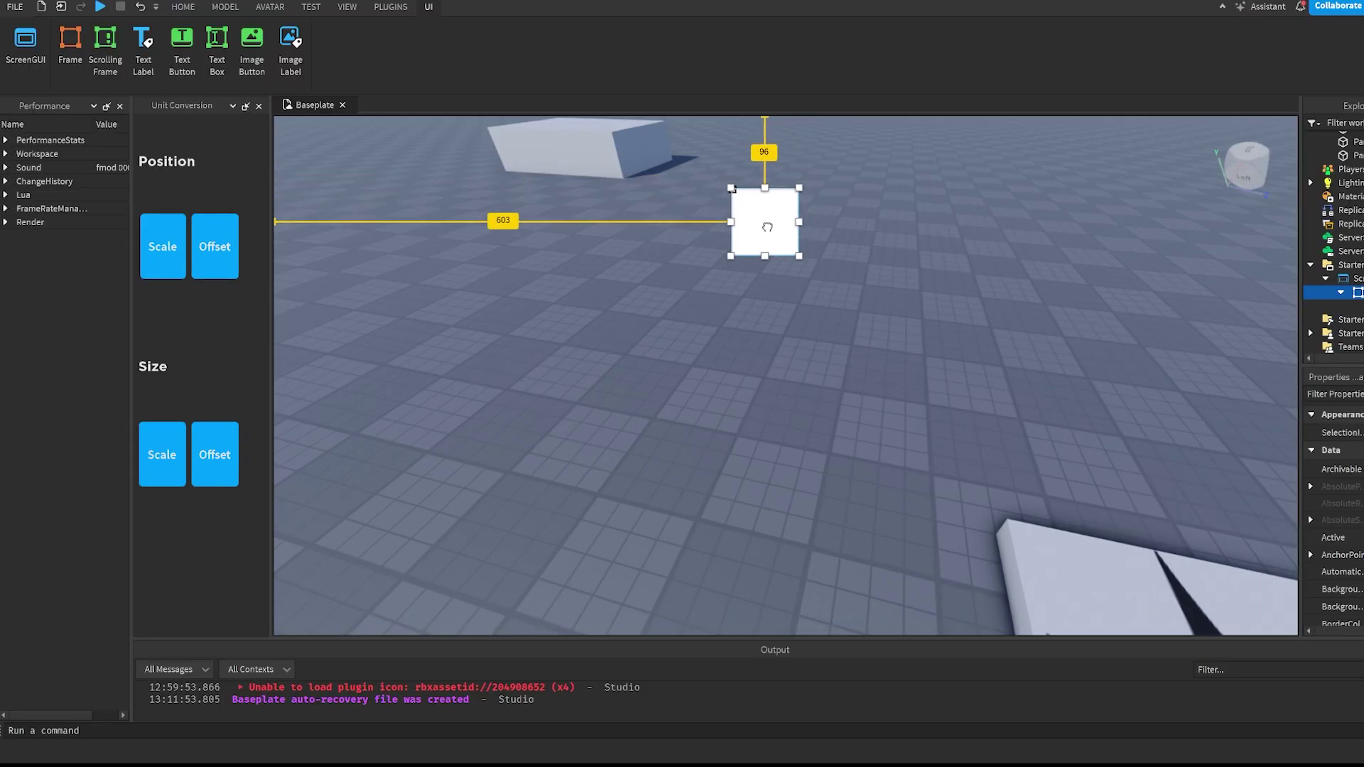
{"action": "mouse_move", "coordinate": [774, 223]}
{"action": "left_mouse_down"}
{"action": "mouse_move", "coordinate": [731, 289]}
{"action": "mouse_move", "coordinate": [771, 242]}
{"action": "left_mouse_up"}
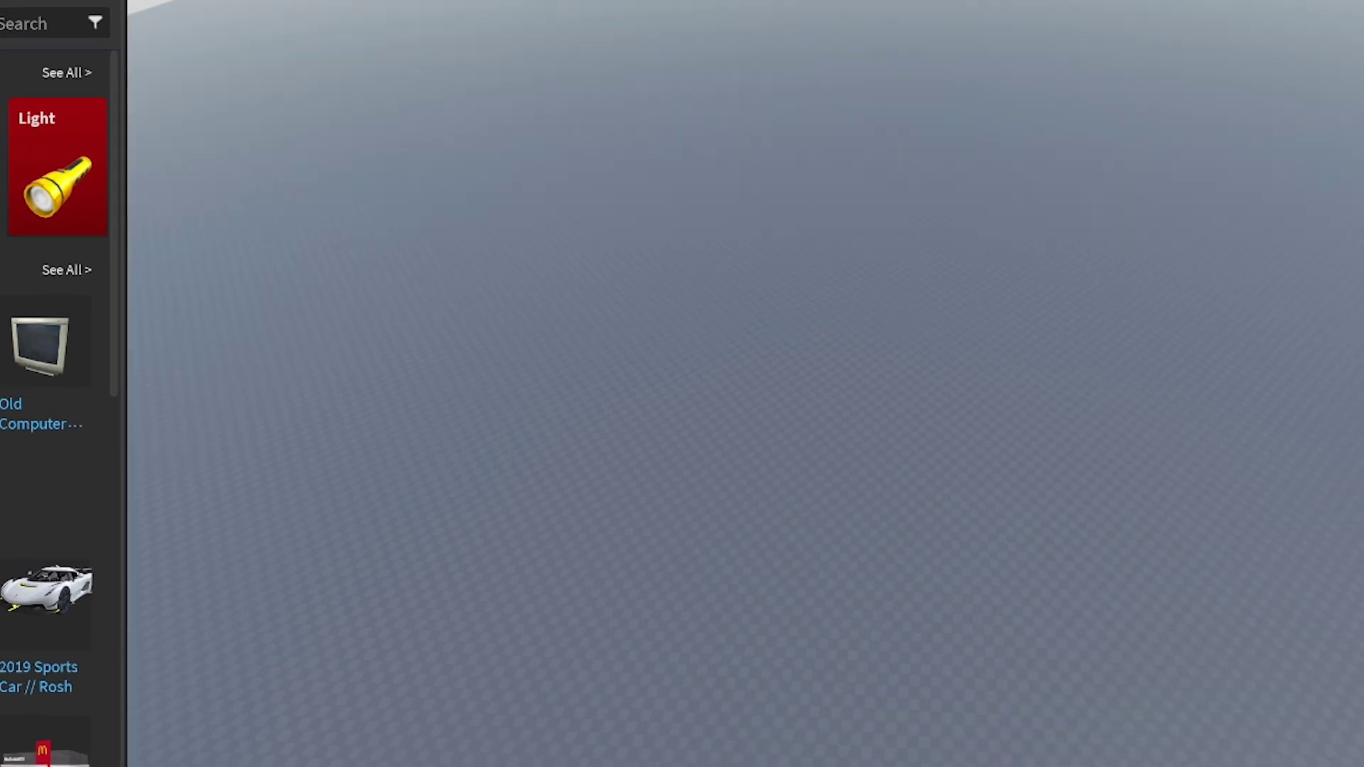
Step: Open Brushtool and enable both the Grass and Tree brushes
{"action": "left_click", "coordinate": [1098, 41]}
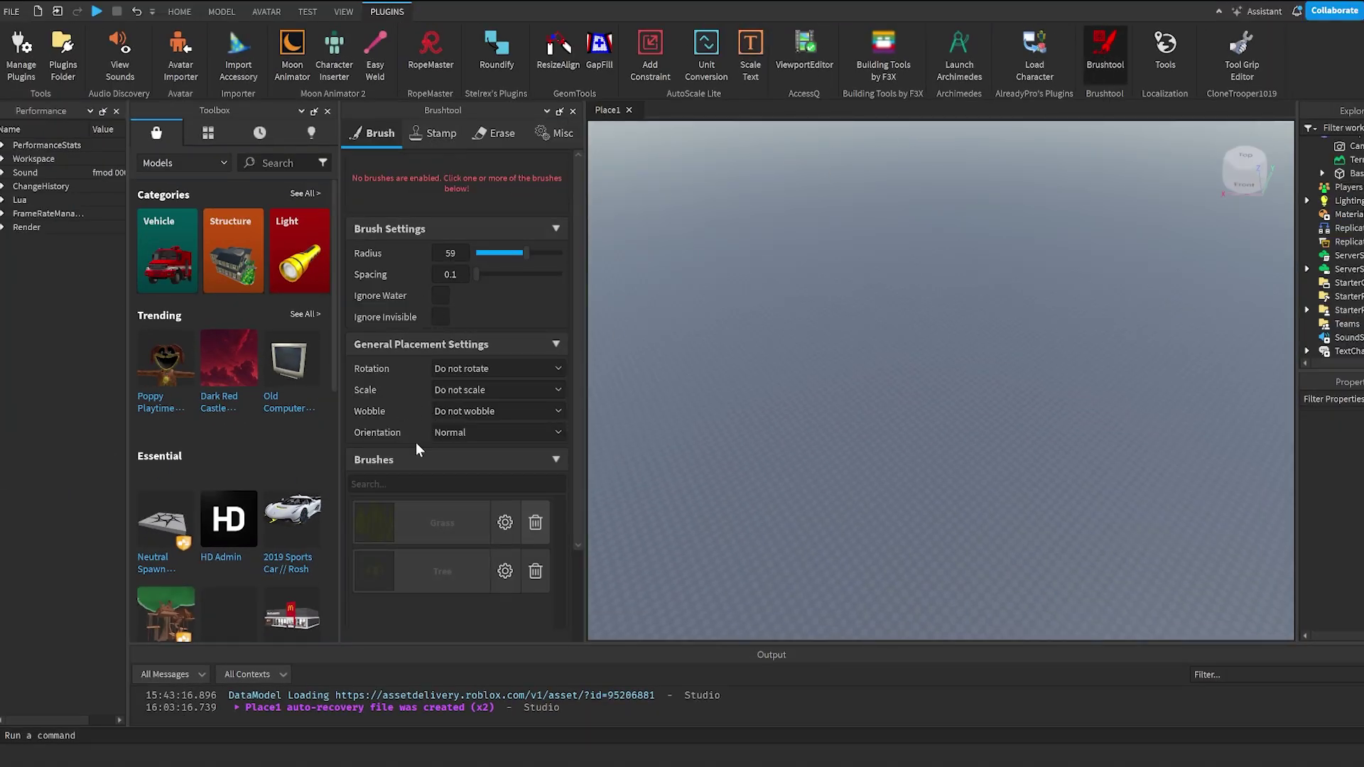
{"action": "left_click", "coordinate": [427, 540]}
{"action": "left_click", "coordinate": [429, 567]}
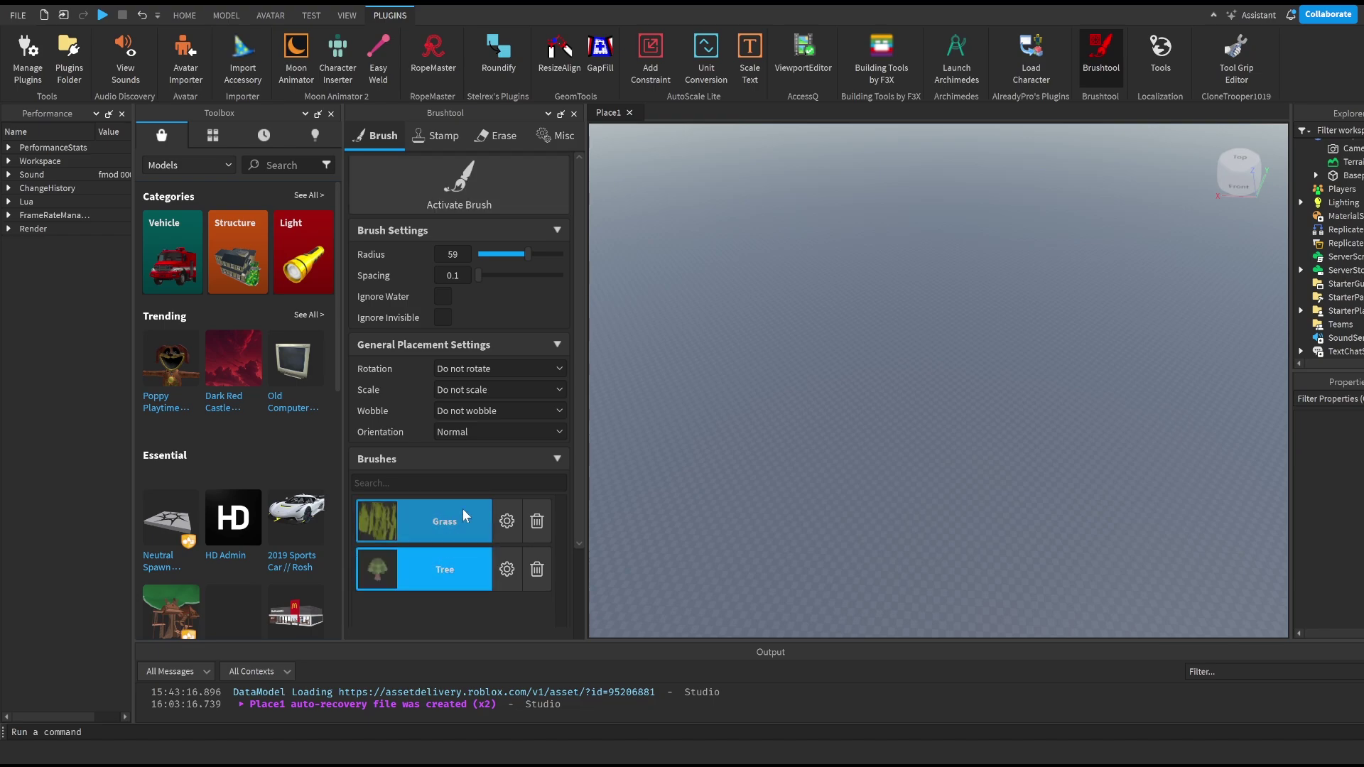
Step: Insert the 2019 Sports Car model from the Toolbox and add it to Brushtool as a new brush
{"action": "left_click", "coordinate": [280, 536]}
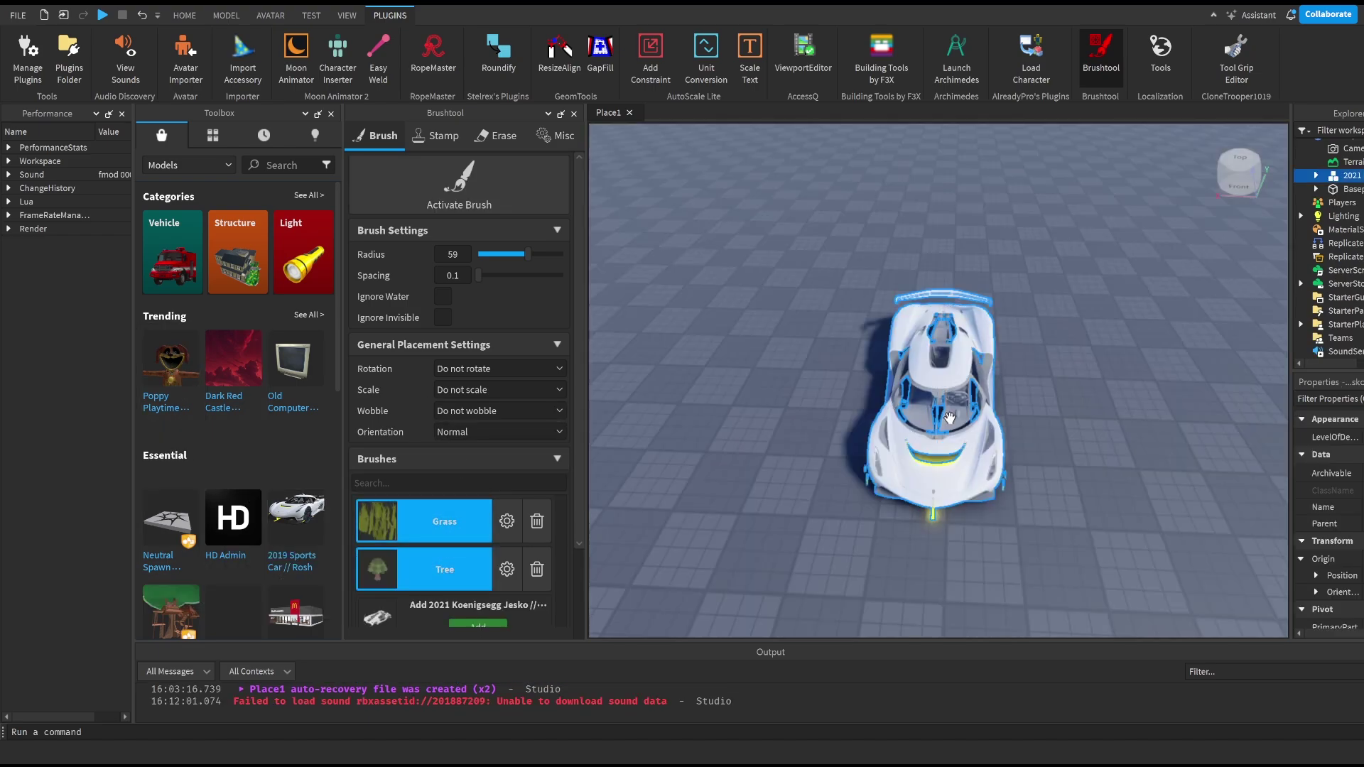
{"action": "left_click", "coordinate": [470, 623]}
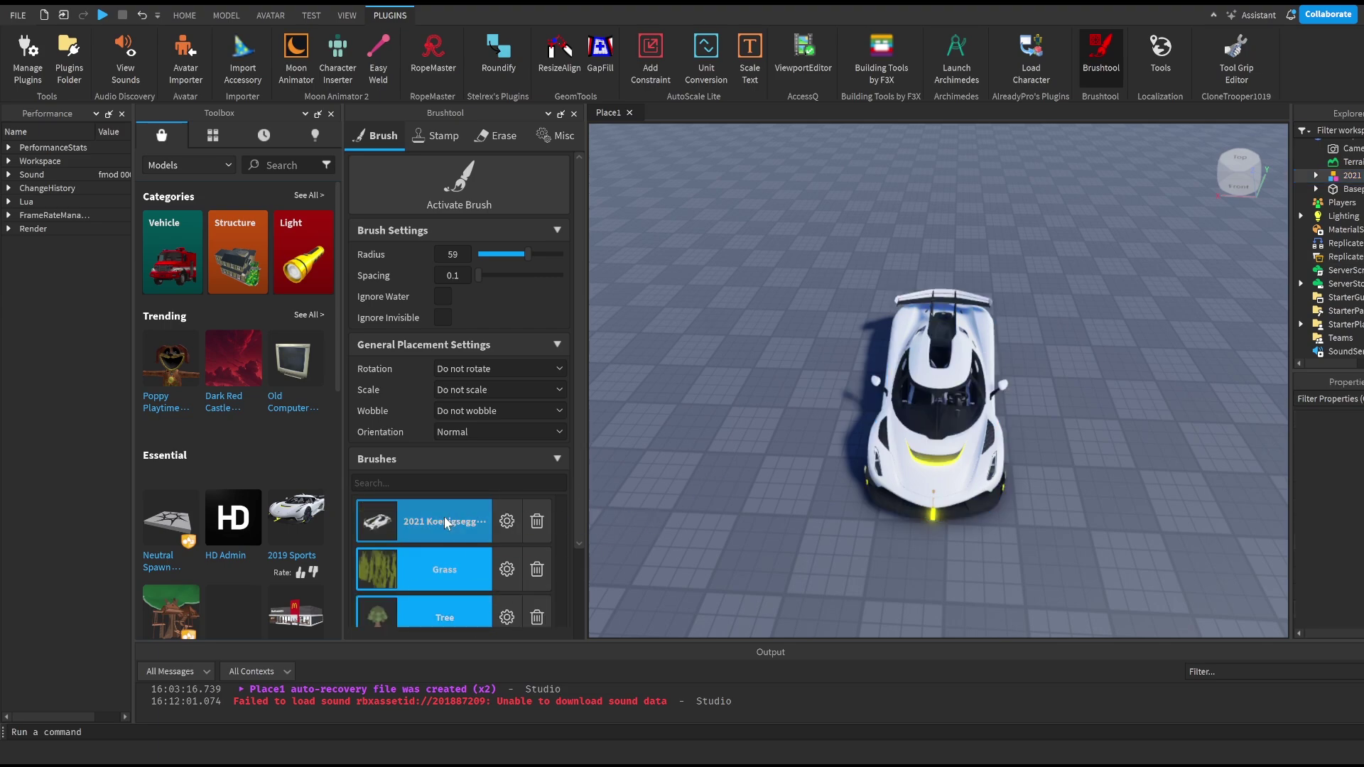
Step: Disable the car and Grass brushes, leaving only the Tree brush enabled
{"action": "left_click", "coordinate": [471, 533]}
{"action": "left_click", "coordinate": [449, 558]}
{"action": "scroll", "coordinate": [445, 558], "scroll_direction": "down", "scroll_amount": 2}
{"action": "scroll", "coordinate": [448, 568], "scroll_direction": "up", "scroll_amount": 2}
{"action": "left_click", "coordinate": [420, 610]}
{"action": "left_click", "coordinate": [419, 619]}
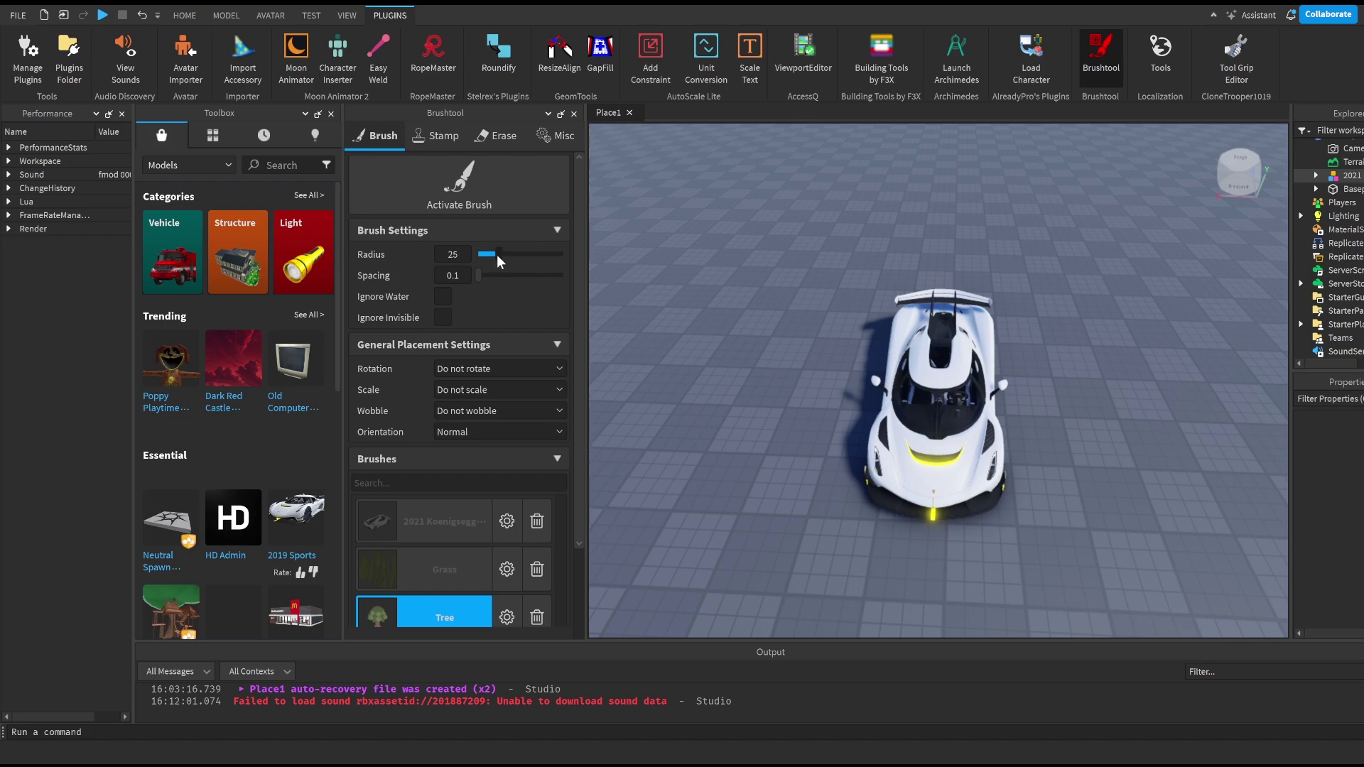
Step: Vary the Brushtool radius between 5 and 100, ending slightly above 13
{"action": "left_click_drag", "start_coordinate": [497, 255], "coordinate": [491, 257]}
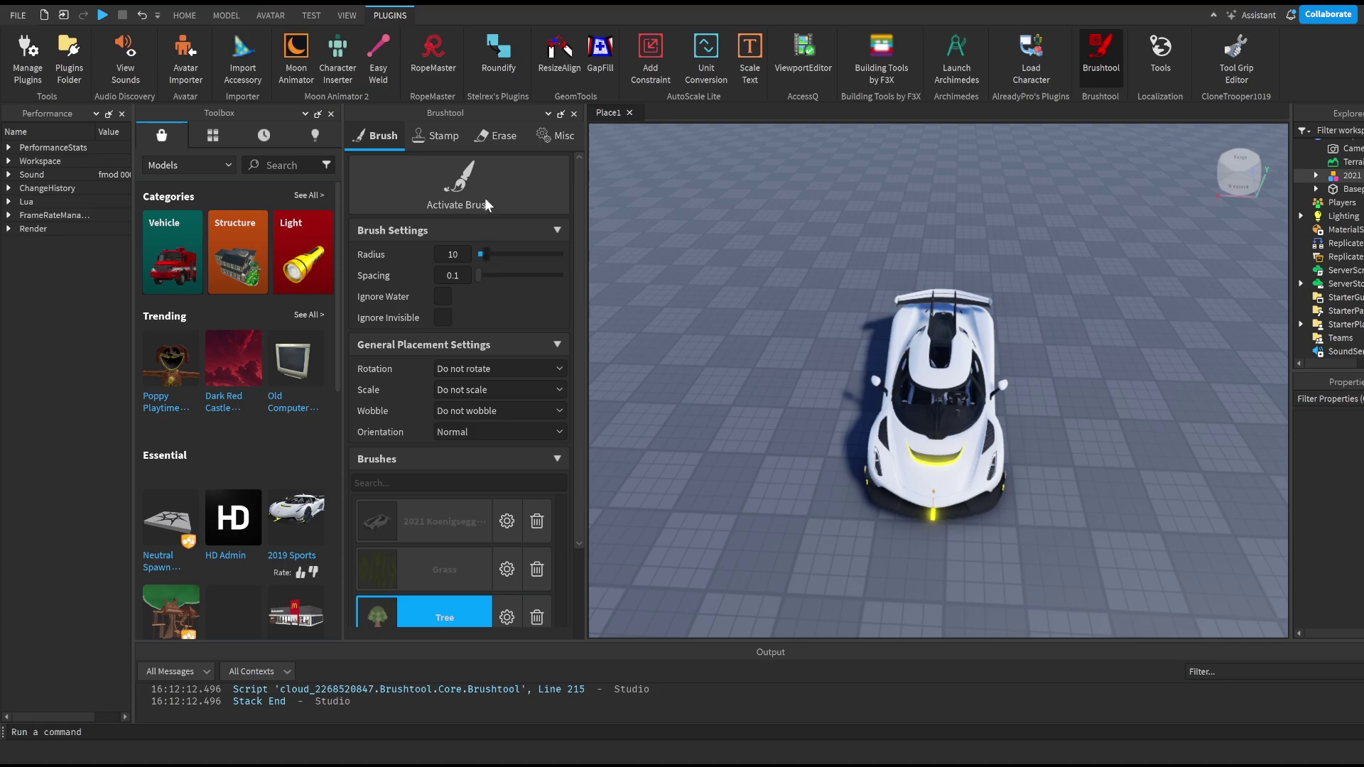
{"action": "left_click_drag", "start_coordinate": [480, 255], "coordinate": [486, 255]}
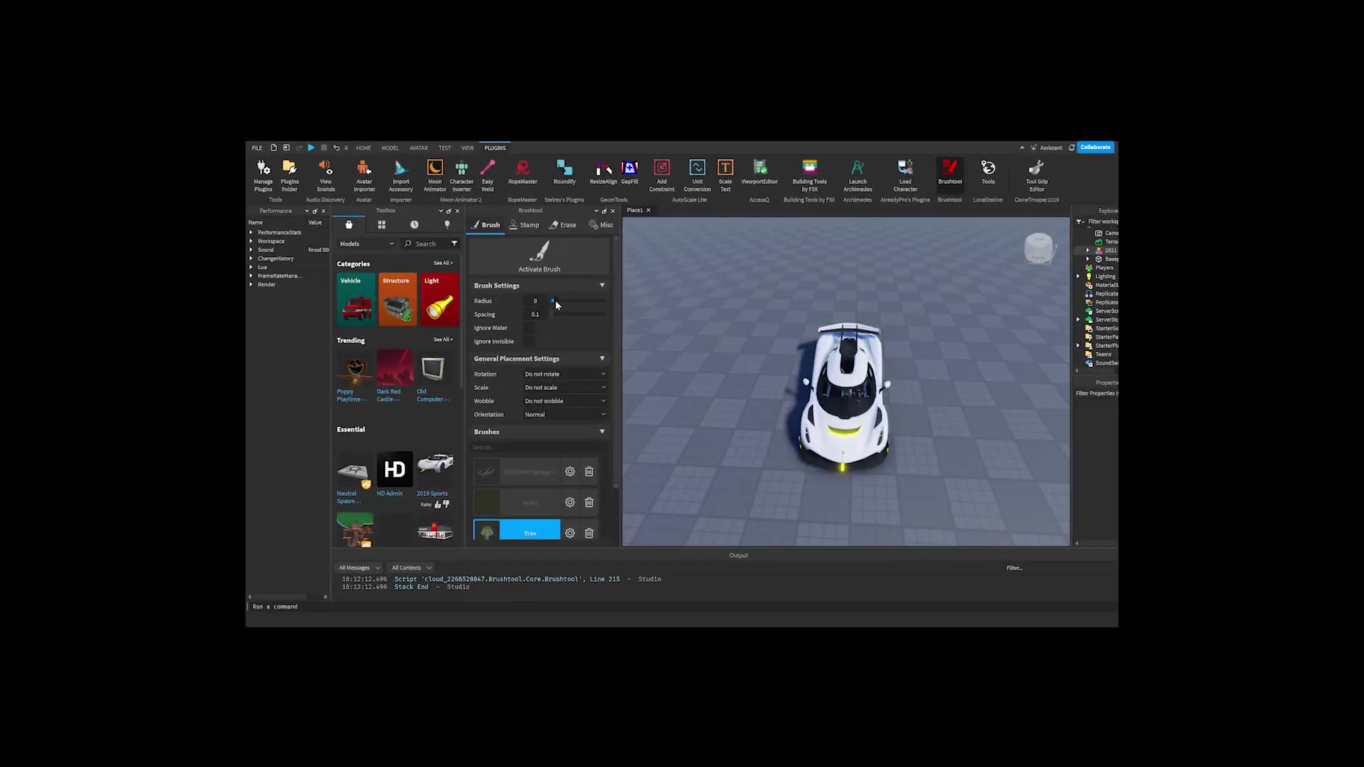
{"action": "left_click_drag", "start_coordinate": [556, 300], "coordinate": [561, 301]}
{"action": "left_click_drag", "start_coordinate": [518, 254], "coordinate": [489, 256]}
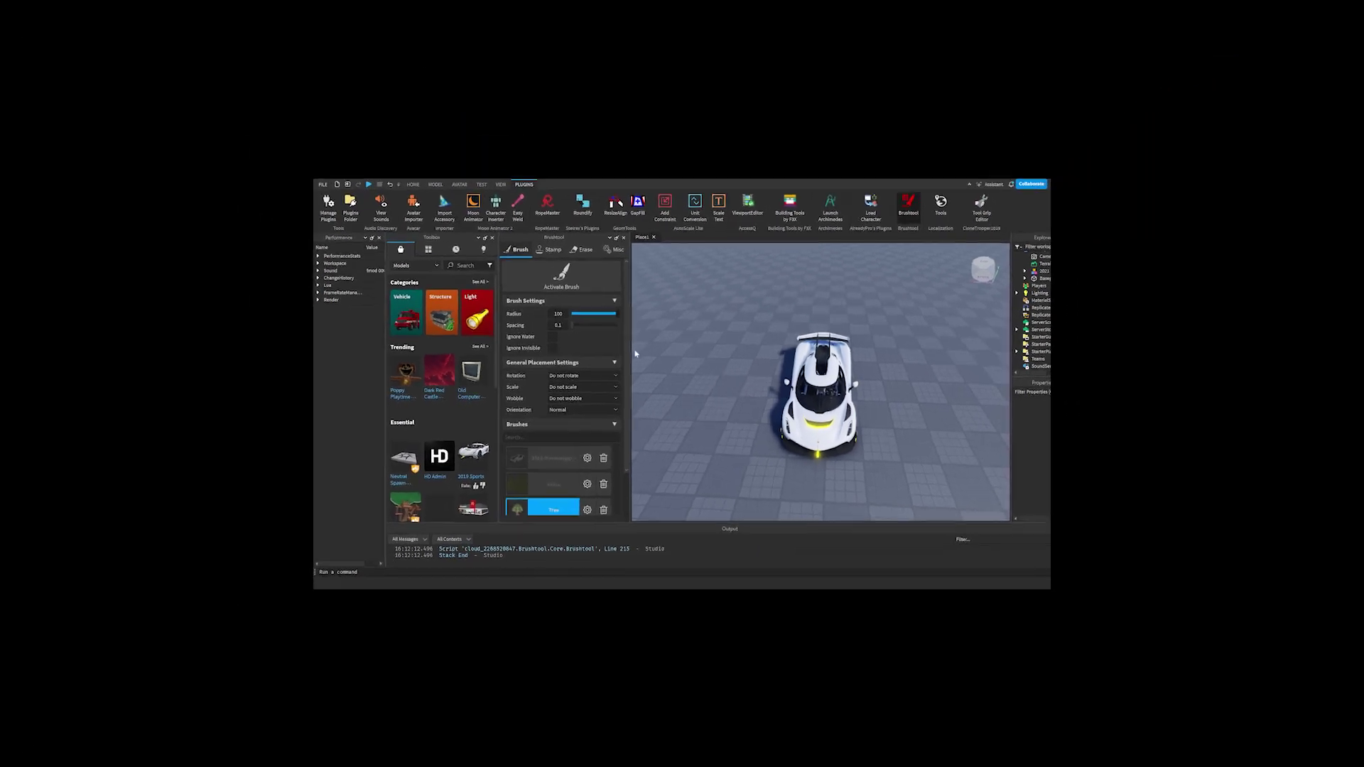
{"action": "left_click_drag", "start_coordinate": [634, 257], "coordinate": [601, 317]}
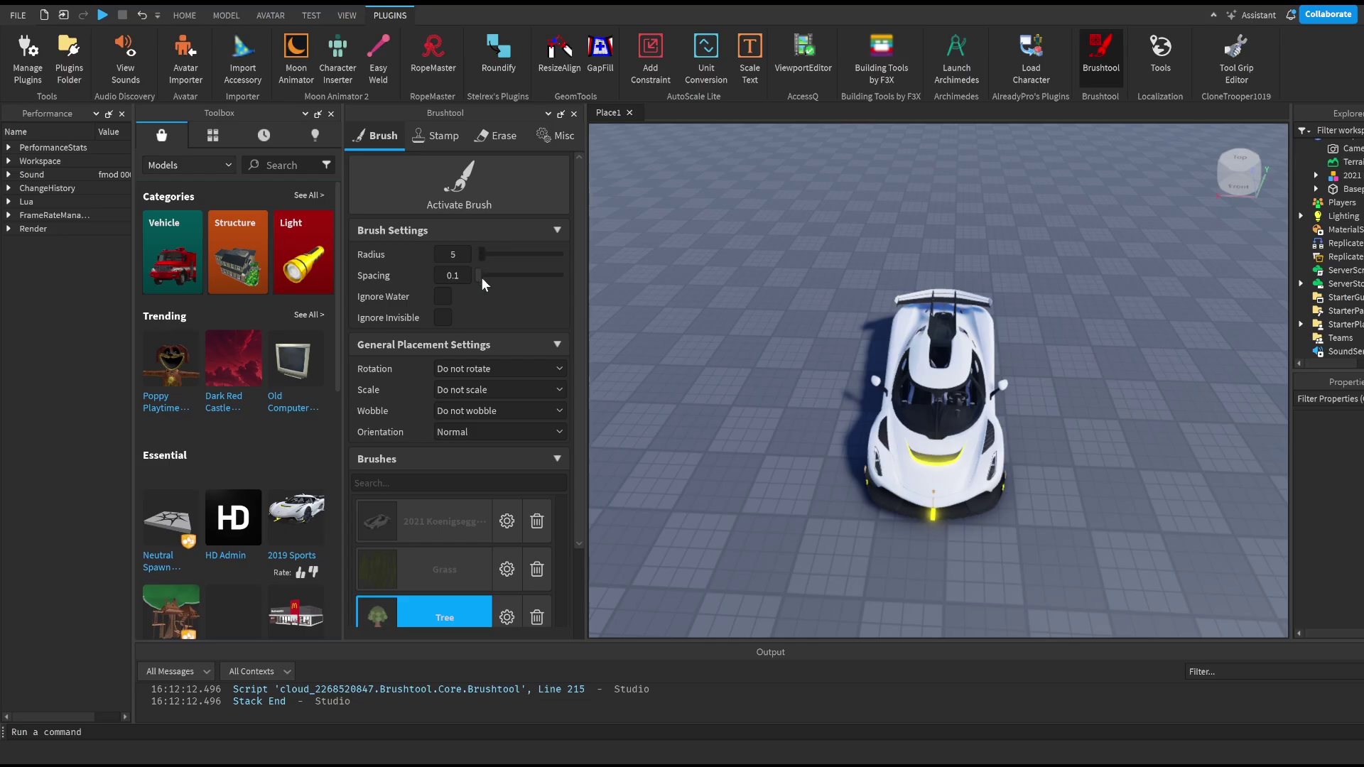
{"action": "mouse_move", "coordinate": [489, 254]}
{"action": "left_mouse_down"}
{"action": "mouse_move", "coordinate": [551, 190]}
{"action": "mouse_move", "coordinate": [544, 225]}
{"action": "mouse_move", "coordinate": [445, 274]}
{"action": "mouse_move", "coordinate": [510, 325]}
{"action": "mouse_move", "coordinate": [488, 260]}
{"action": "left_mouse_up"}
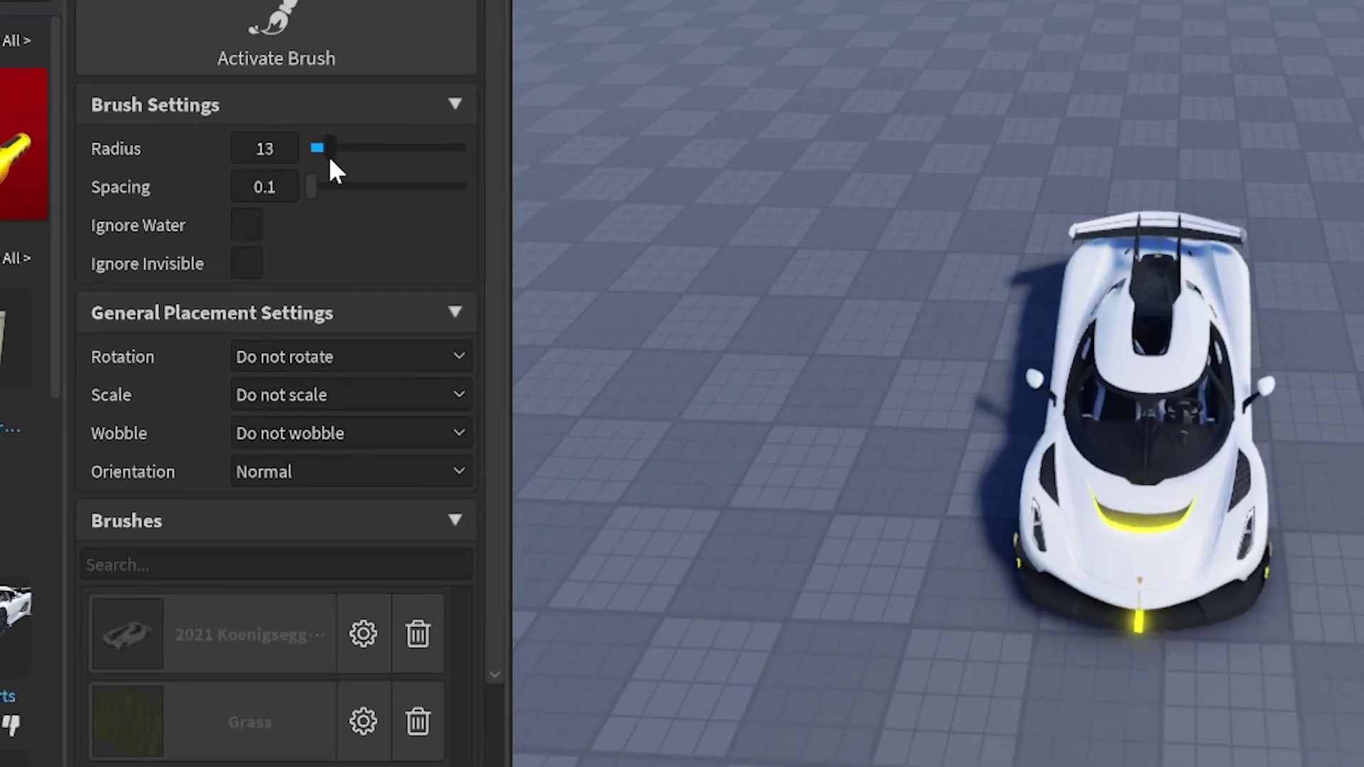
{"action": "mouse_move", "coordinate": [331, 162]}
{"action": "left_mouse_down"}
{"action": "mouse_move", "coordinate": [314, 184]}
{"action": "mouse_move", "coordinate": [331, 162]}
{"action": "mouse_move", "coordinate": [444, 153]}
{"action": "mouse_move", "coordinate": [339, 162]}
{"action": "left_mouse_up"}
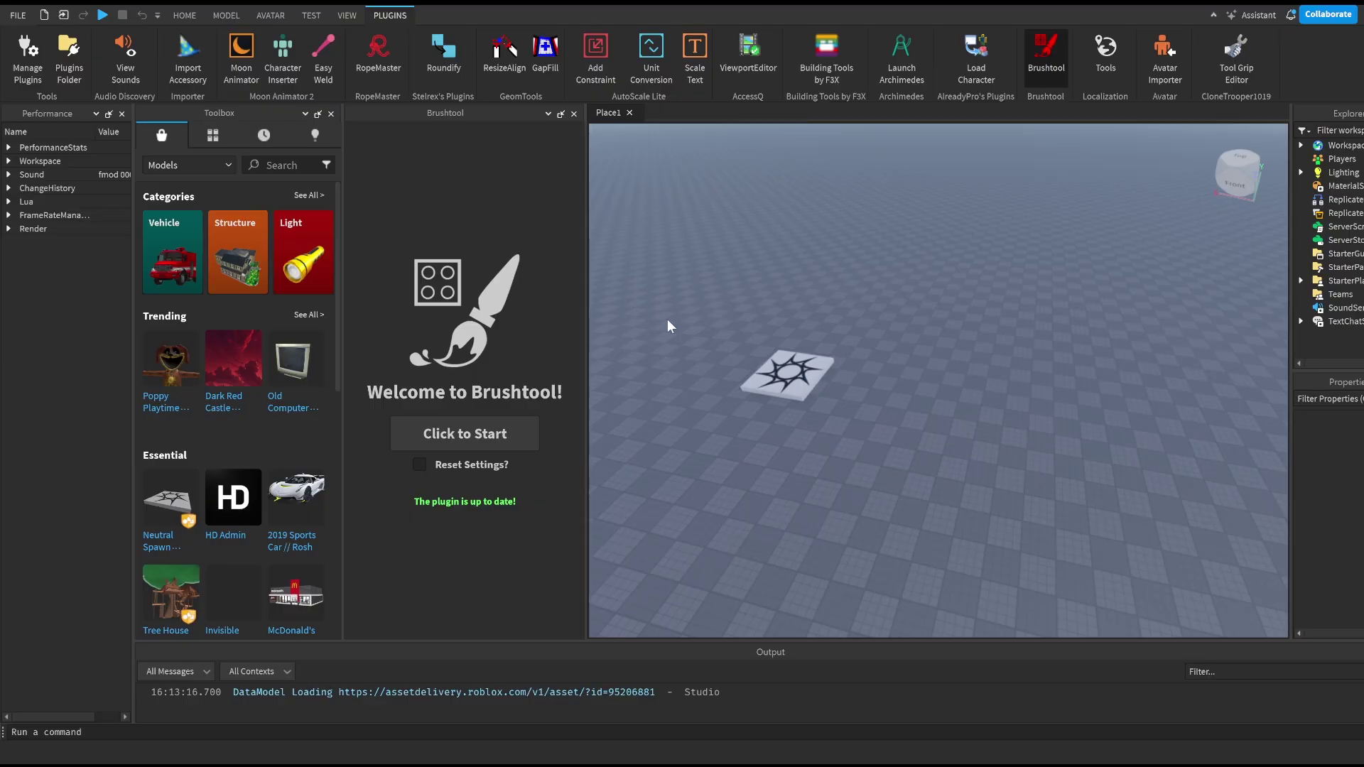
Step: Start Brushtool and paint trees across the baseplate with the Tree brush at radius 10 and spacing 10
{"action": "left_click", "coordinate": [451, 435]}
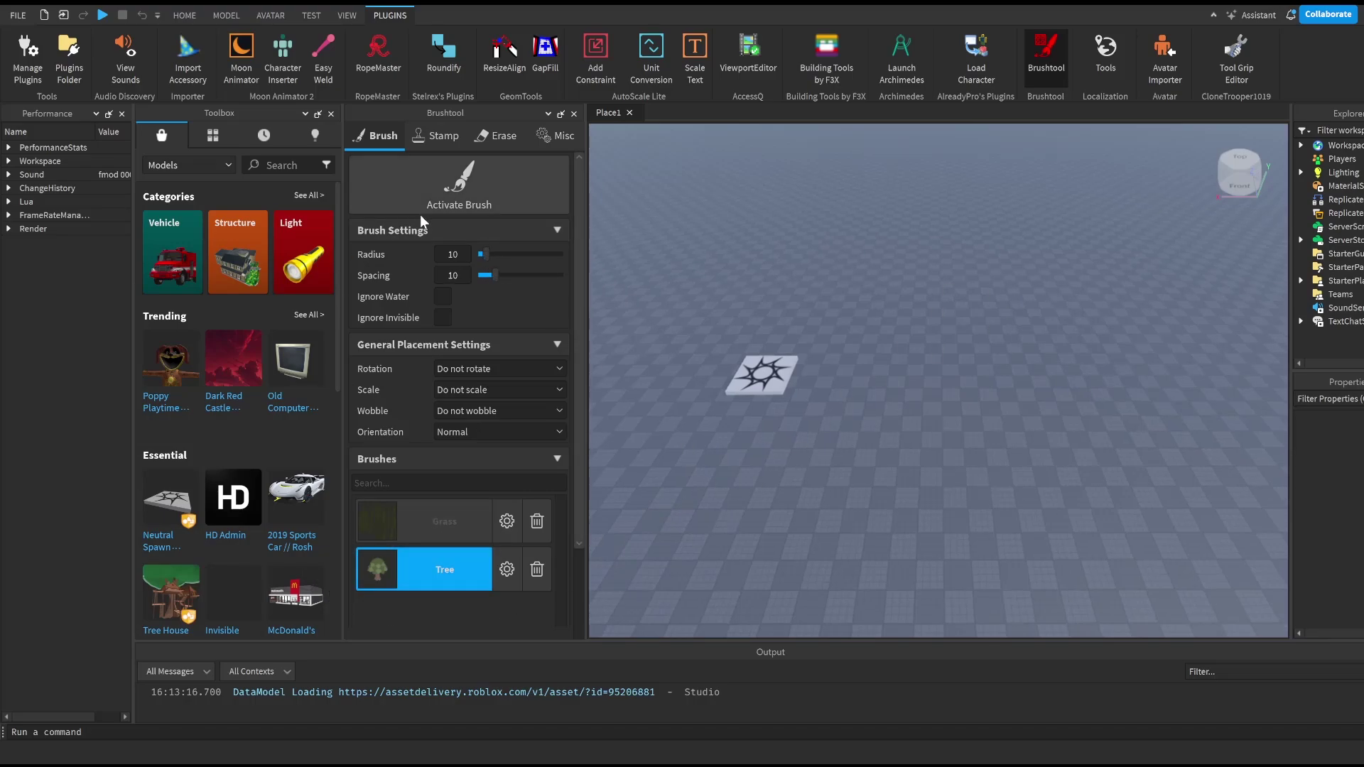
{"action": "left_click", "coordinate": [440, 181]}
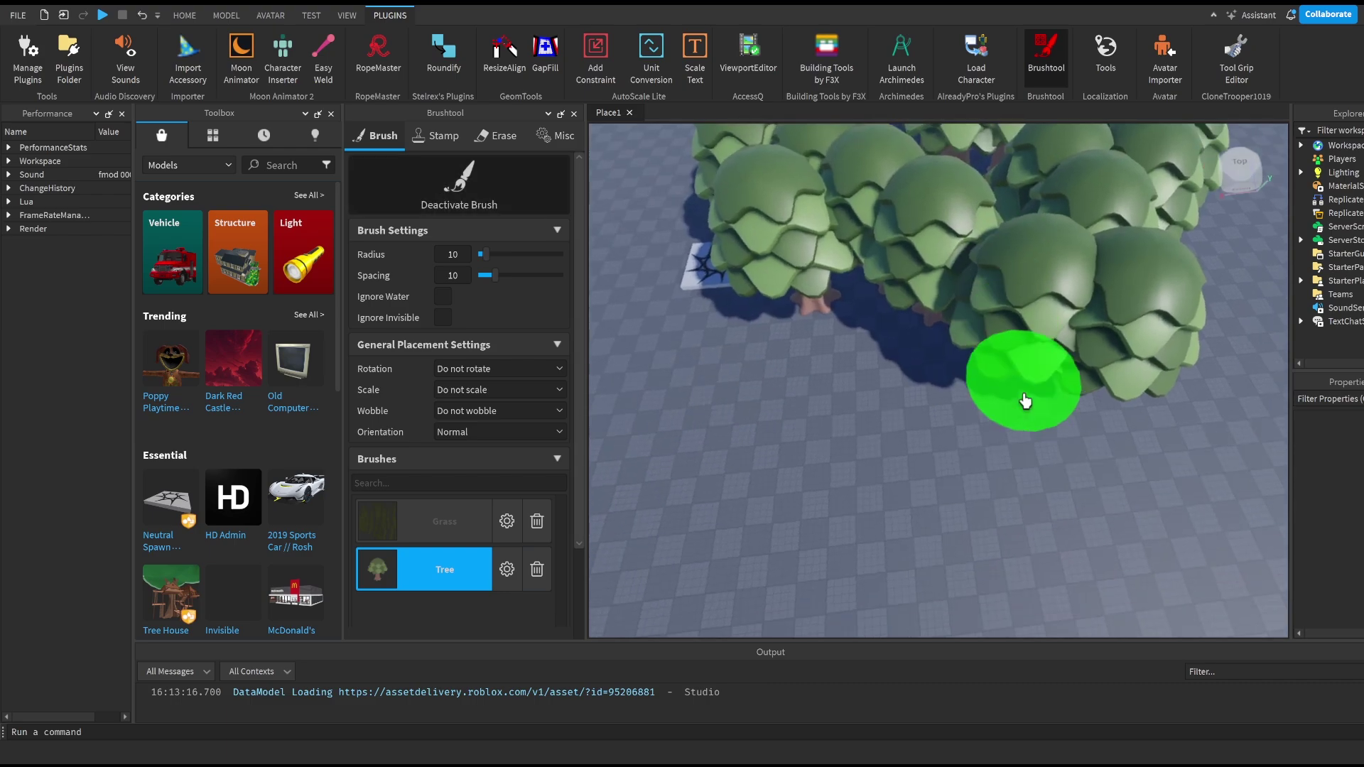
{"action": "scroll", "coordinate": [1025, 402], "scroll_direction": "down", "scroll_amount": 5}
{"action": "mouse_move", "coordinate": [947, 466]}
{"action": "left_mouse_down"}
{"action": "mouse_move", "coordinate": [868, 473]}
{"action": "mouse_move", "coordinate": [891, 446]}
{"action": "mouse_move", "coordinate": [732, 192]}
{"action": "mouse_move", "coordinate": [924, 153]}
{"action": "left_mouse_up"}
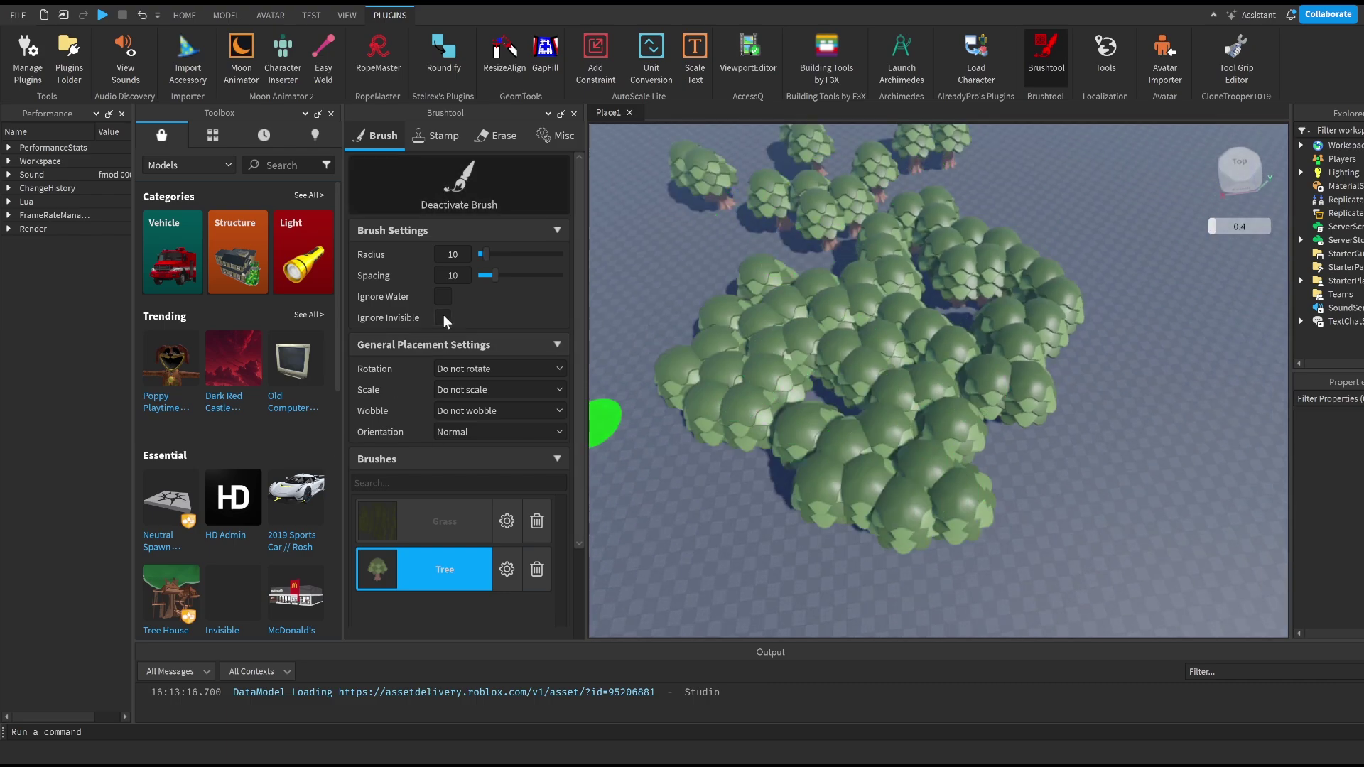
Step: Switch from the Tree brush to the Grass brush and paint a stroke of grass beside the trees
{"action": "left_click", "coordinate": [437, 506]}
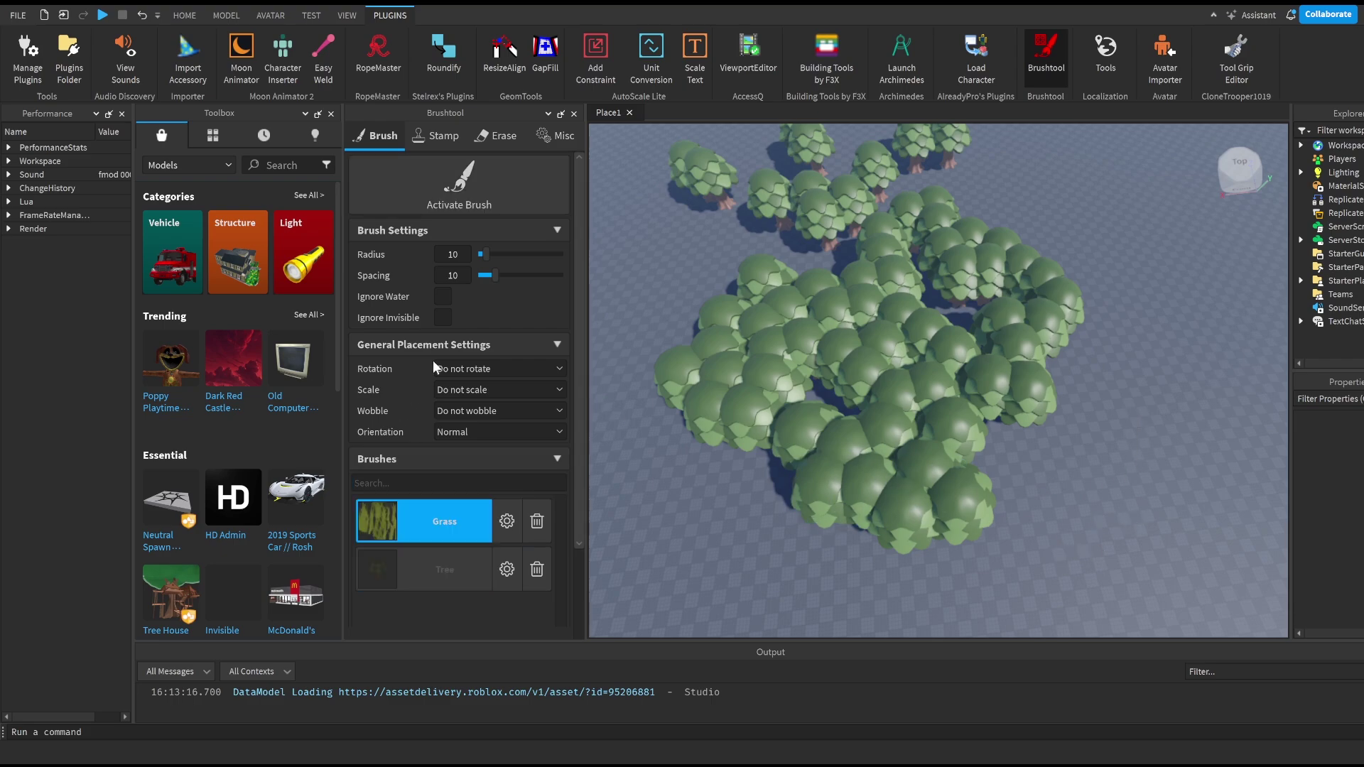
{"action": "left_click", "coordinate": [454, 199]}
{"action": "left_click_drag", "start_coordinate": [1023, 469], "coordinate": [1142, 425]}
Step: Enable the Tree brush alongside Grass and paint more vegetation around the forest with both
{"action": "left_click", "coordinate": [440, 566]}
{"action": "right_click_drag", "start_coordinate": [796, 434], "coordinate": [888, 453]}
{"action": "key", "text": "w"}
{"action": "mouse_move", "coordinate": [888, 458]}
{"action": "left_mouse_down"}
{"action": "mouse_move", "coordinate": [935, 460]}
{"action": "mouse_move", "coordinate": [789, 256]}
{"action": "mouse_move", "coordinate": [1005, 186]}
{"action": "mouse_move", "coordinate": [1020, 534]}
{"action": "mouse_move", "coordinate": [896, 351]}
{"action": "mouse_move", "coordinate": [674, 198]}
{"action": "mouse_move", "coordinate": [685, 272]}
{"action": "left_mouse_up"}
{"action": "key", "text": "s"}
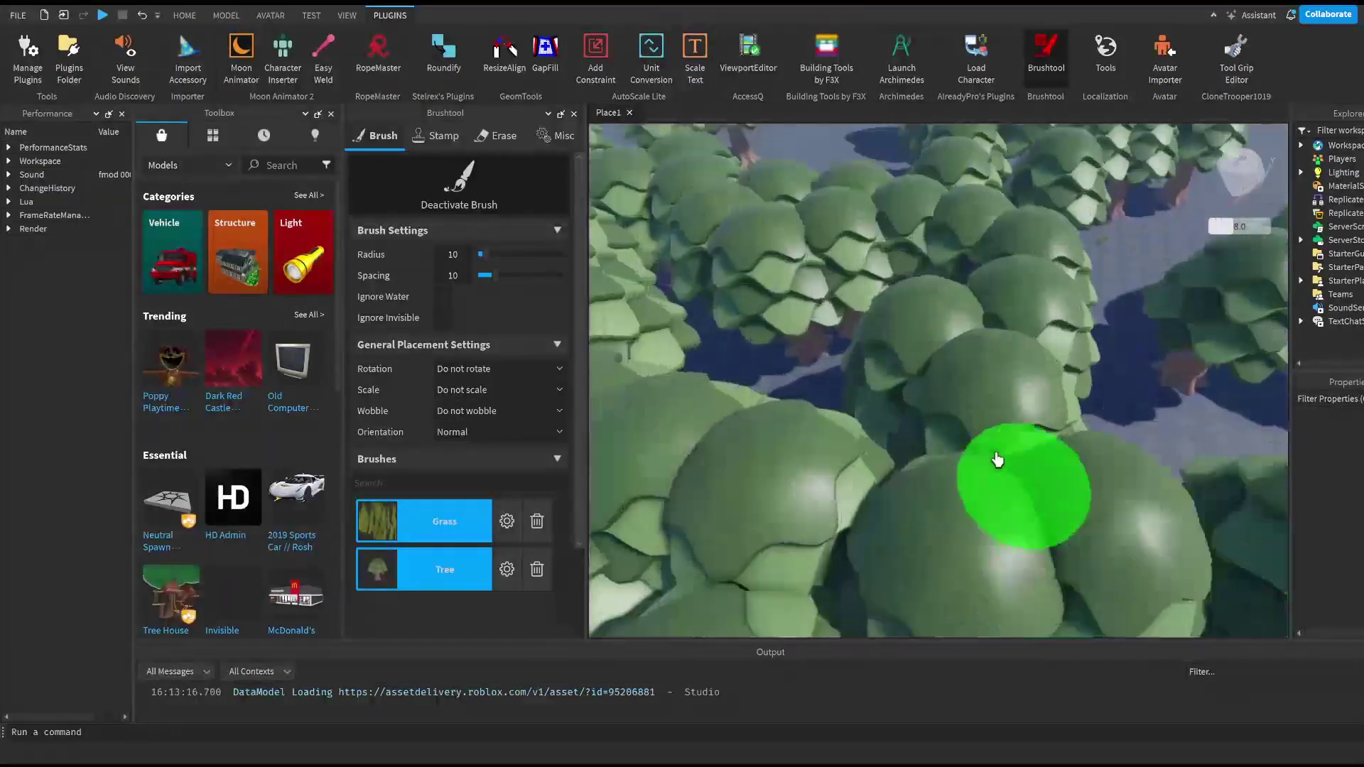
Step: Examine the painted forest from several angles and distances
{"action": "right_click_drag", "start_coordinate": [998, 459], "coordinate": [997, 460]}
{"action": "key", "text": "w"}
{"action": "key", "text": "s"}
{"action": "scroll", "coordinate": [998, 460], "scroll_direction": "down", "scroll_amount": 3}
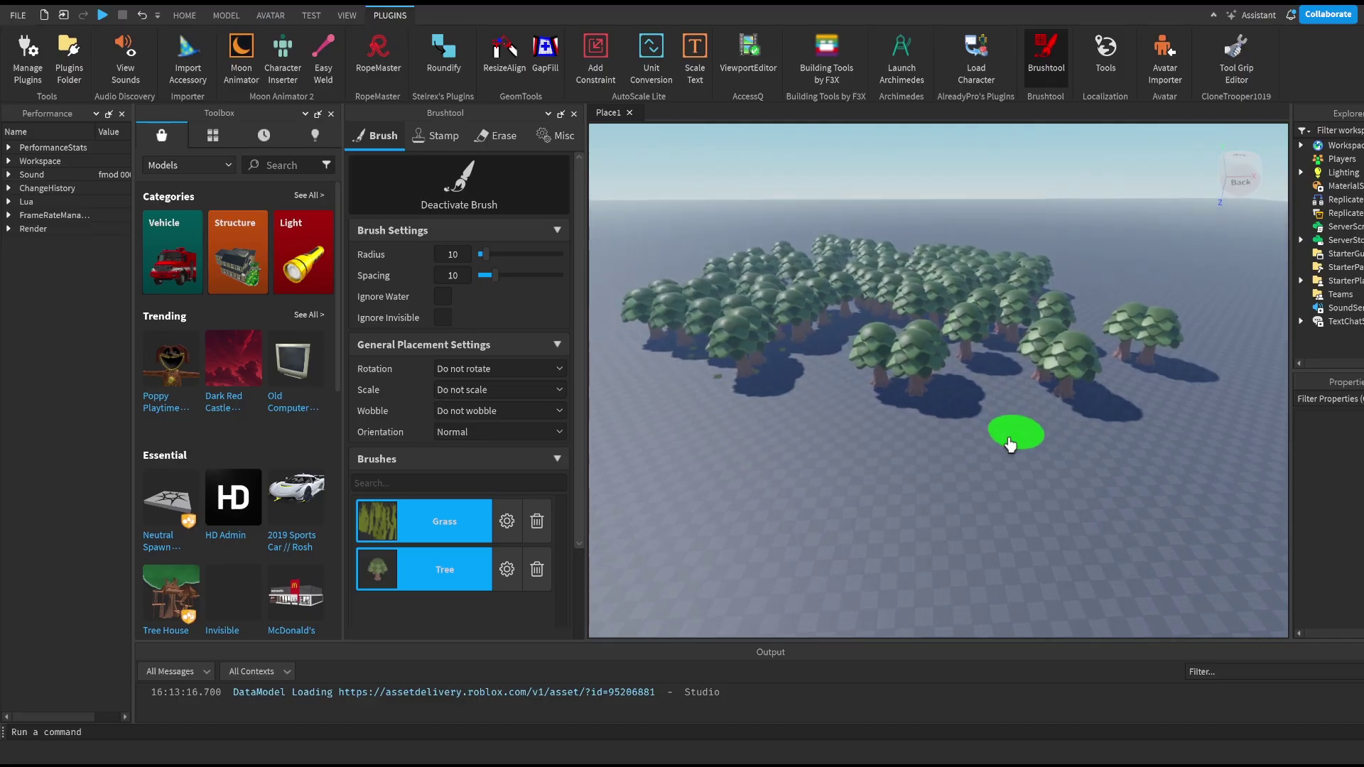
{"action": "scroll", "coordinate": [1014, 447], "scroll_direction": "down", "scroll_amount": 3}
{"action": "scroll", "coordinate": [1009, 447], "scroll_direction": "up", "scroll_amount": 6}
{"action": "scroll", "coordinate": [1010, 446], "scroll_direction": "up", "scroll_amount": 2}
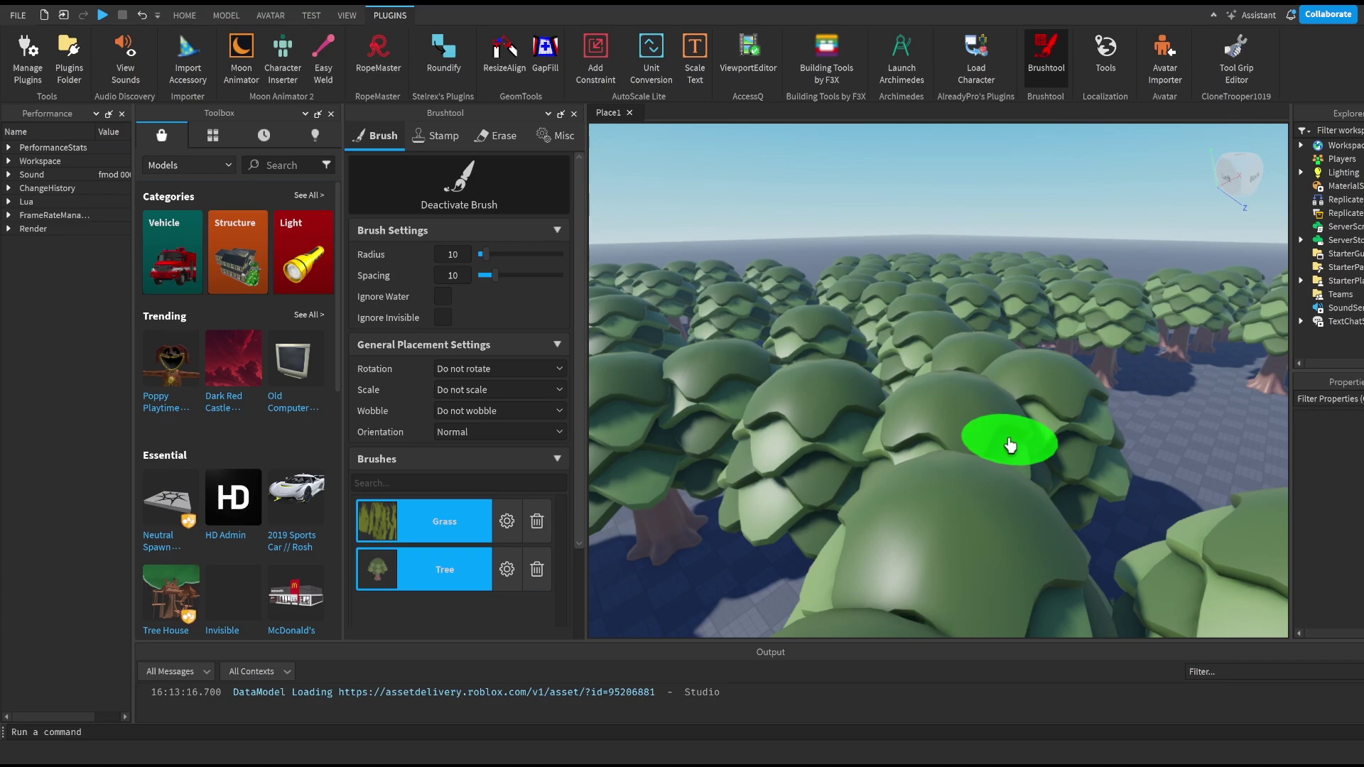
{"action": "scroll", "coordinate": [871, 429], "scroll_direction": "down", "scroll_amount": 3}
{"action": "right_click_drag", "start_coordinate": [871, 429], "coordinate": [872, 428]}
{"action": "scroll", "coordinate": [872, 429], "scroll_direction": "down", "scroll_amount": 2}
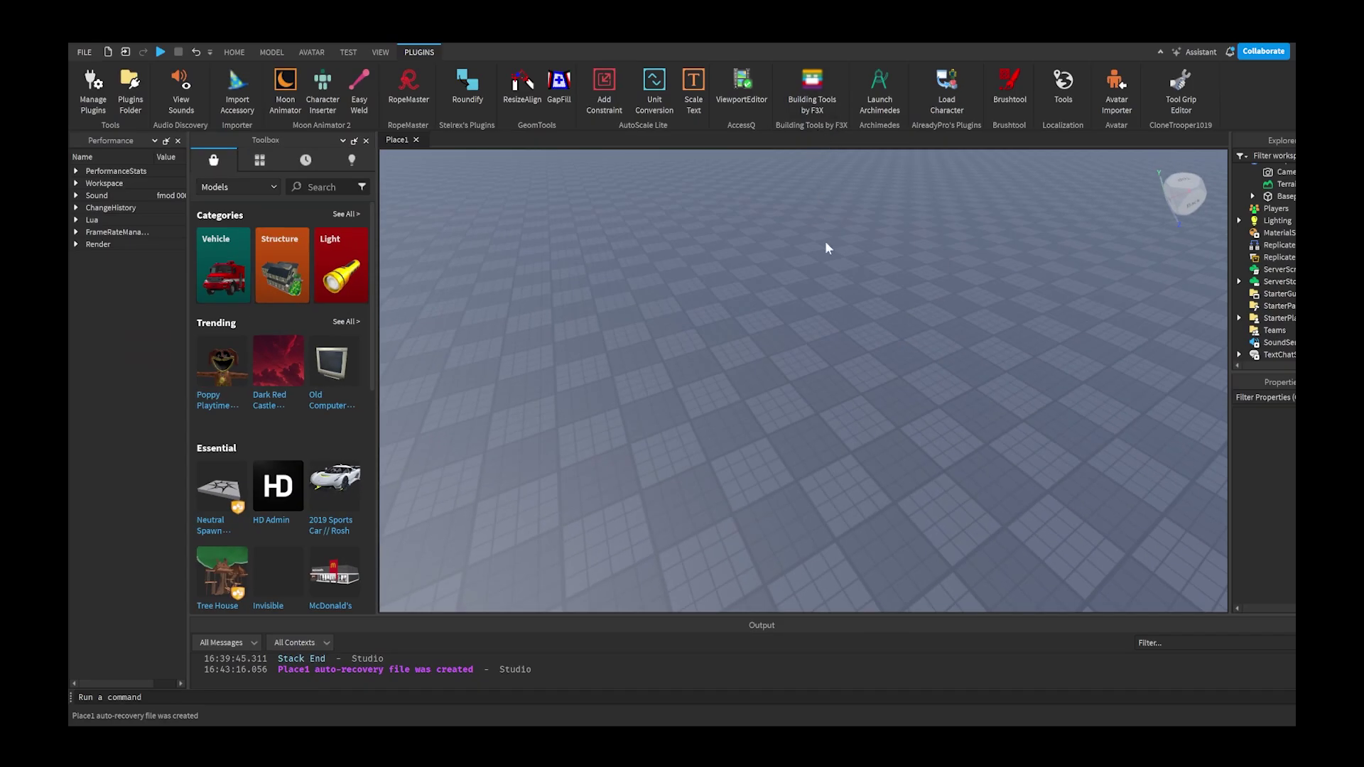
Step: Open Building Tools by F3X and insert a new part on the baseplate
{"action": "left_click", "coordinate": [813, 89]}
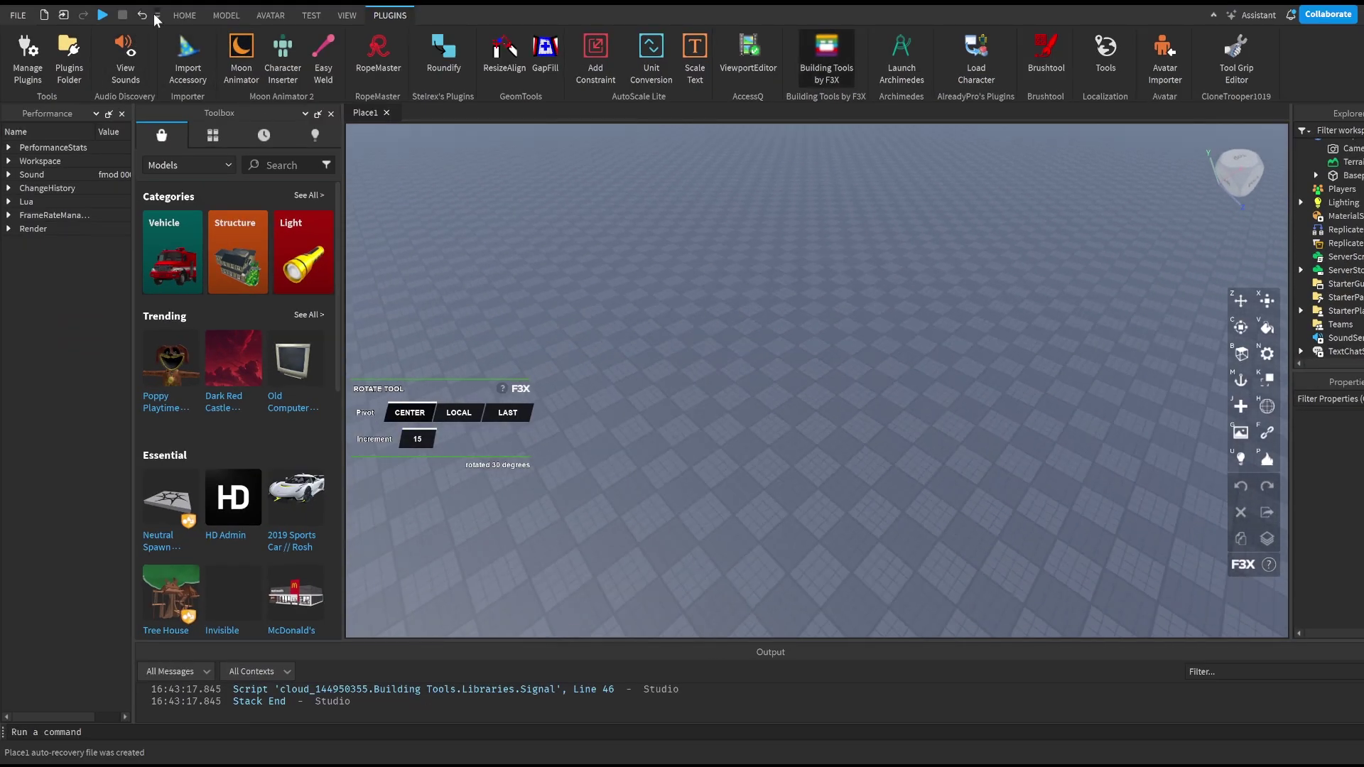
{"action": "left_click", "coordinate": [174, 13]}
{"action": "left_click", "coordinate": [408, 63]}
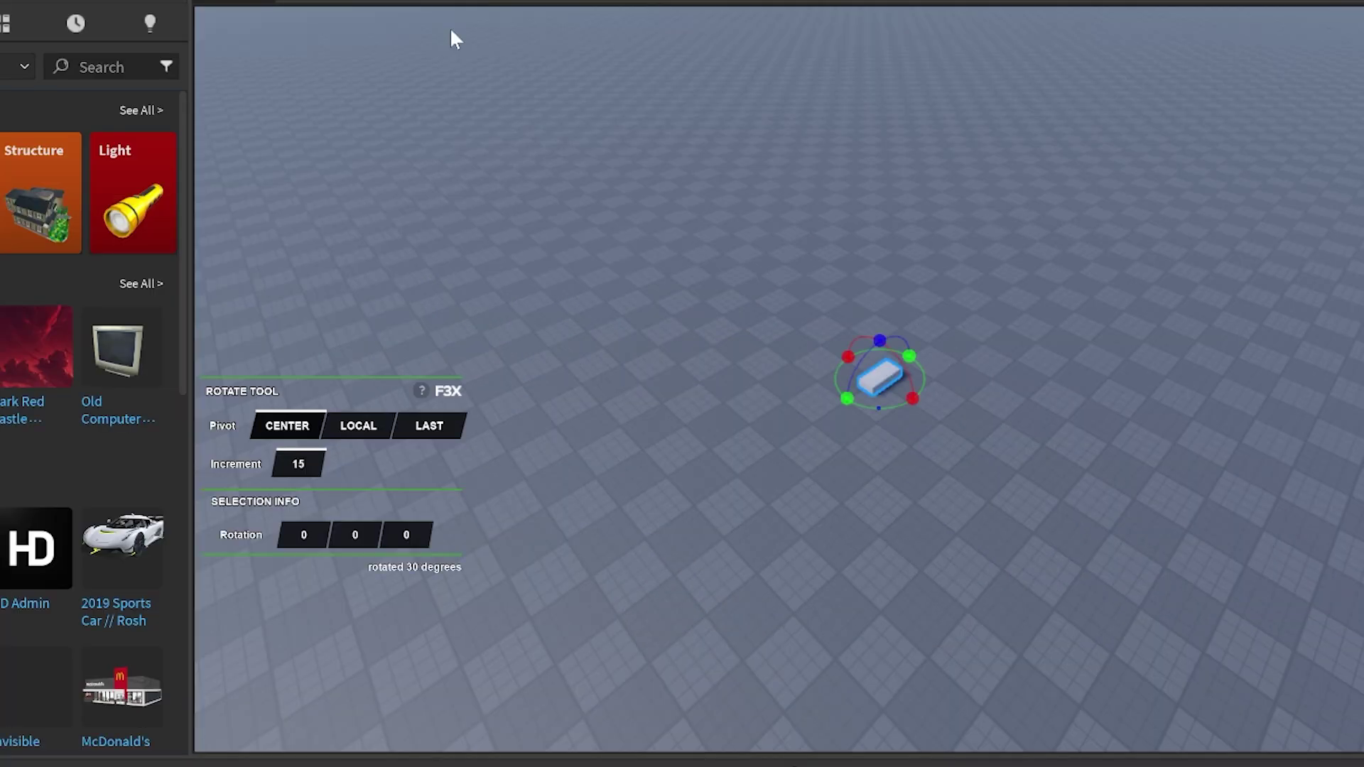
Step: Try to scale both parts together with the built-in Scale tool and undo the resize
{"action": "left_click_drag", "start_coordinate": [898, 365], "coordinate": [898, 365]}
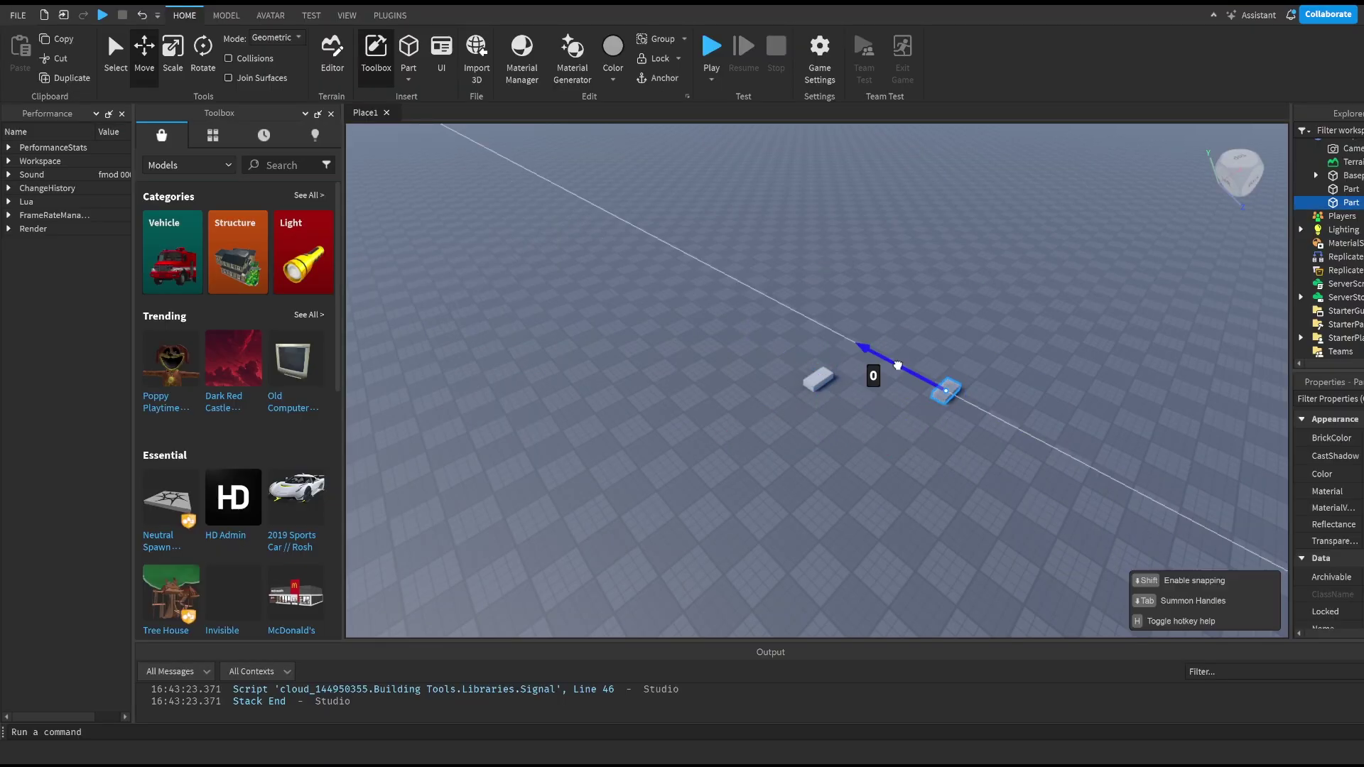
{"action": "scroll", "coordinate": [837, 378], "scroll_direction": "up", "scroll_amount": 5}
{"action": "left_click", "coordinate": [837, 379]}
{"action": "scroll", "coordinate": [838, 379], "scroll_direction": "down", "scroll_amount": 3}
{"action": "left_click", "coordinate": [721, 347]}
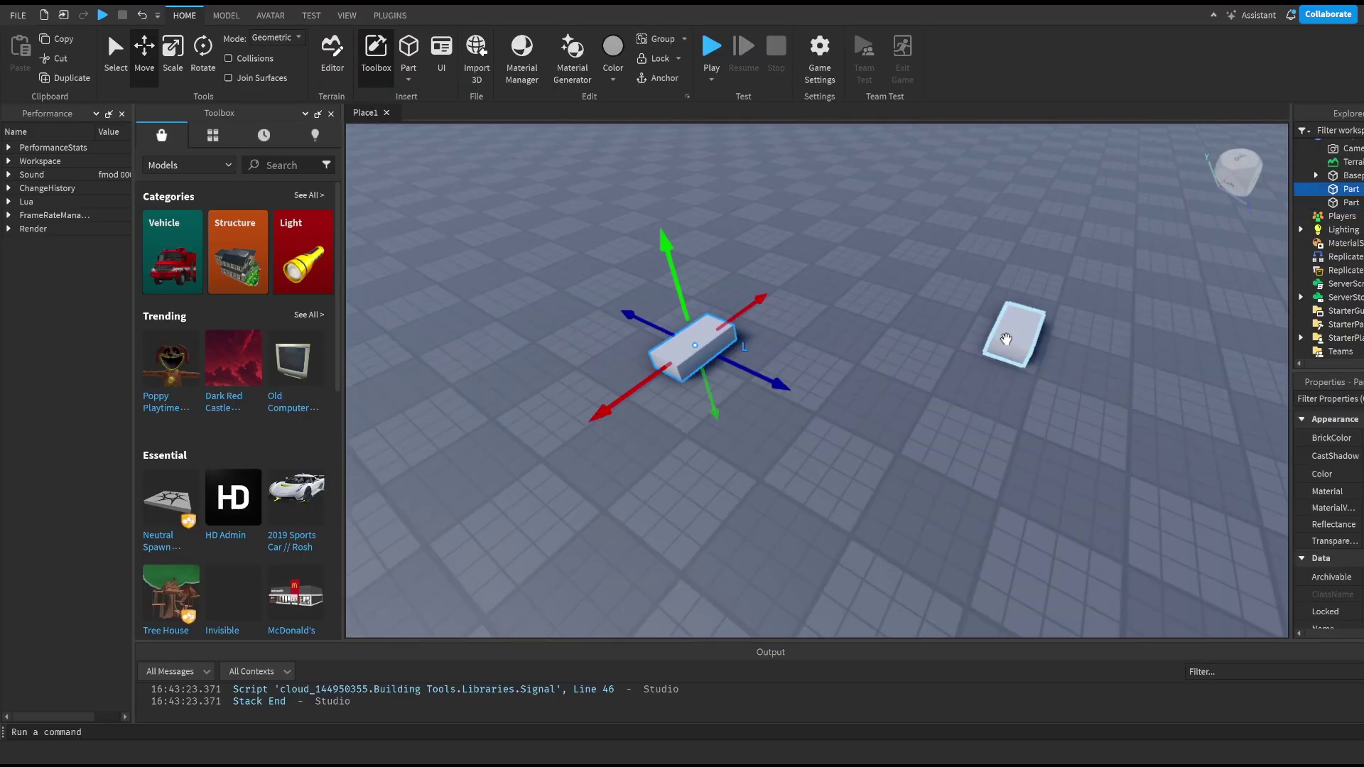
{"action": "left_click", "coordinate": [1006, 340], "text": "shift"}
{"action": "left_click", "coordinate": [172, 59]}
{"action": "left_click_drag", "start_coordinate": [862, 317], "coordinate": [819, 331]}
{"action": "scroll", "coordinate": [859, 320], "scroll_direction": "down", "scroll_amount": 4}
{"action": "key", "text": "ctrl+z"}
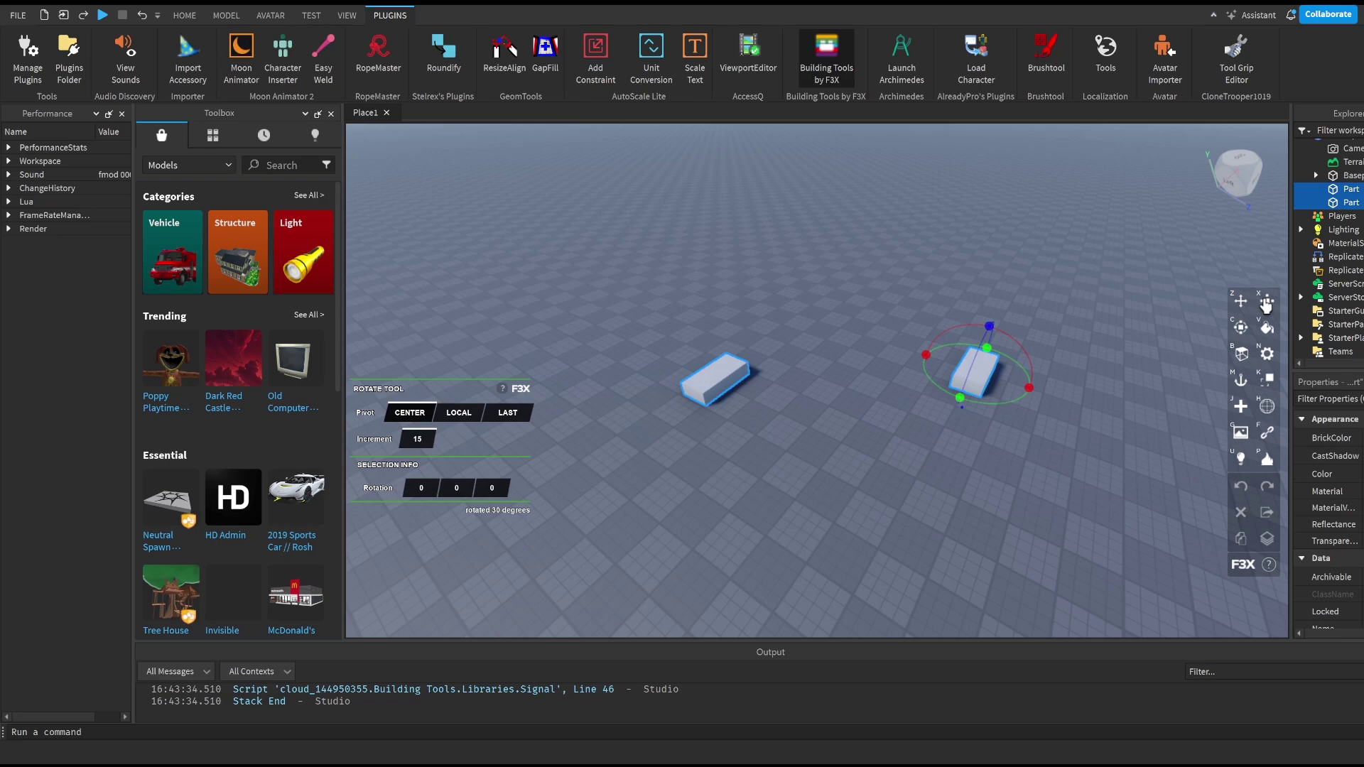
Step: Select both parts with Building Tools by F3X and activate its Resize tool
{"action": "left_click", "coordinate": [1266, 304]}
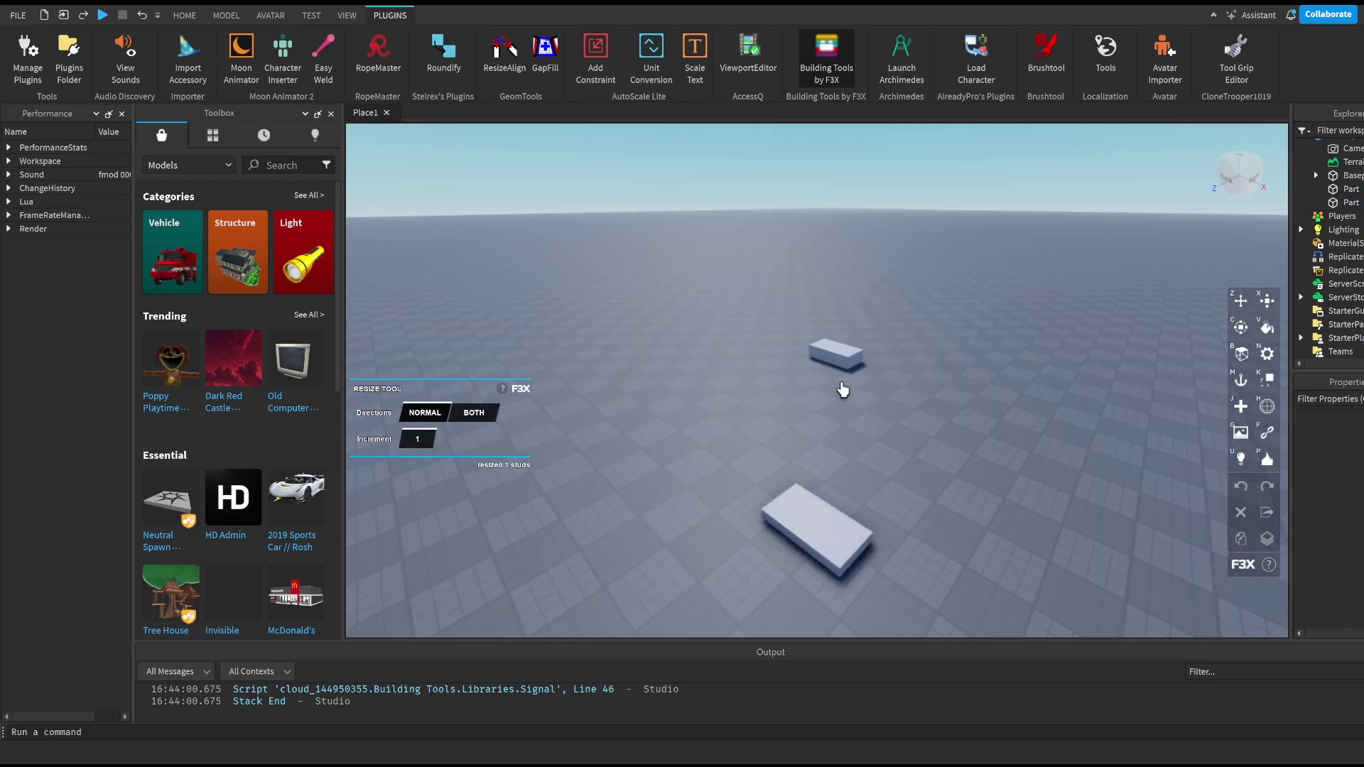
{"action": "right_click_drag", "start_coordinate": [825, 384], "coordinate": [842, 387]}
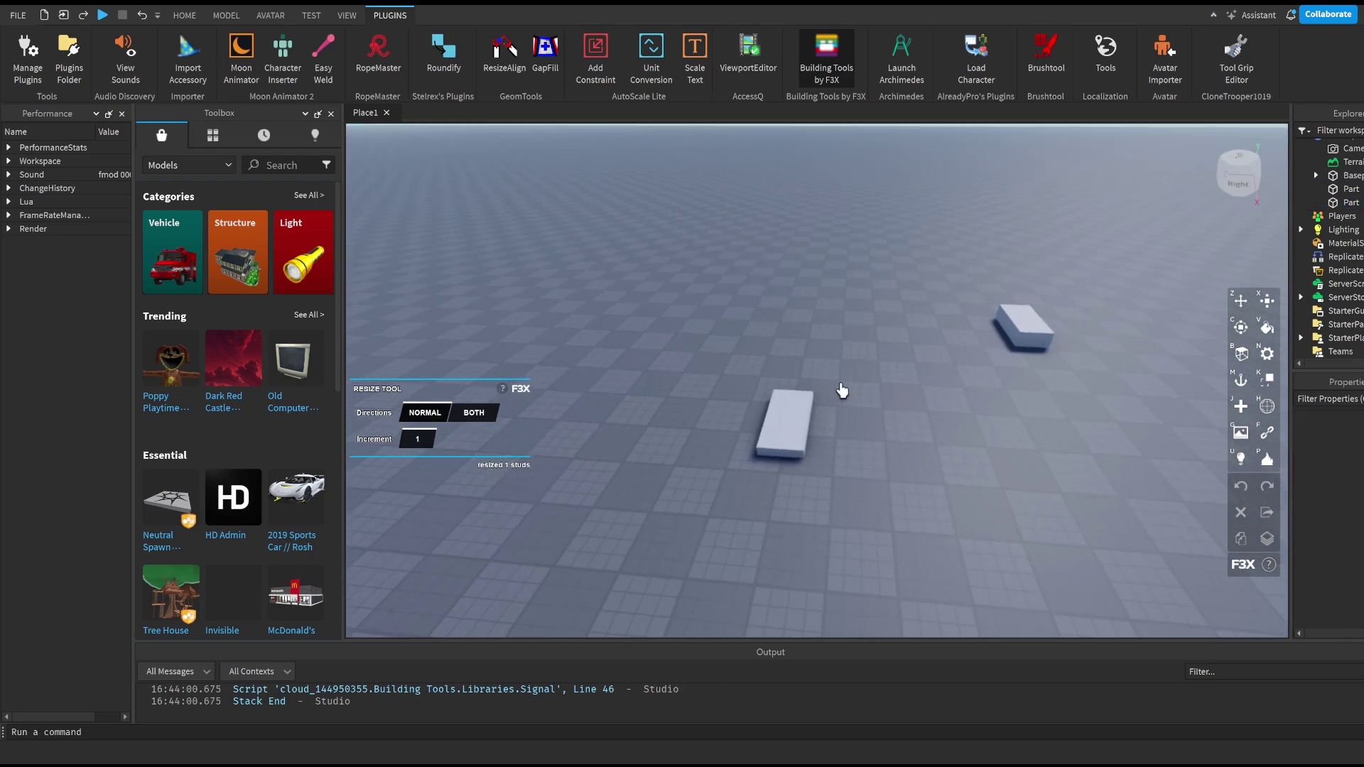
{"action": "left_click", "coordinate": [1042, 334]}
{"action": "left_click", "coordinate": [786, 429], "text": "shift"}
{"action": "right_click_drag", "start_coordinate": [913, 353], "coordinate": [914, 353]}
{"action": "left_click", "coordinate": [1267, 301]}
{"action": "scroll", "coordinate": [850, 407], "scroll_direction": "up", "scroll_amount": 2}
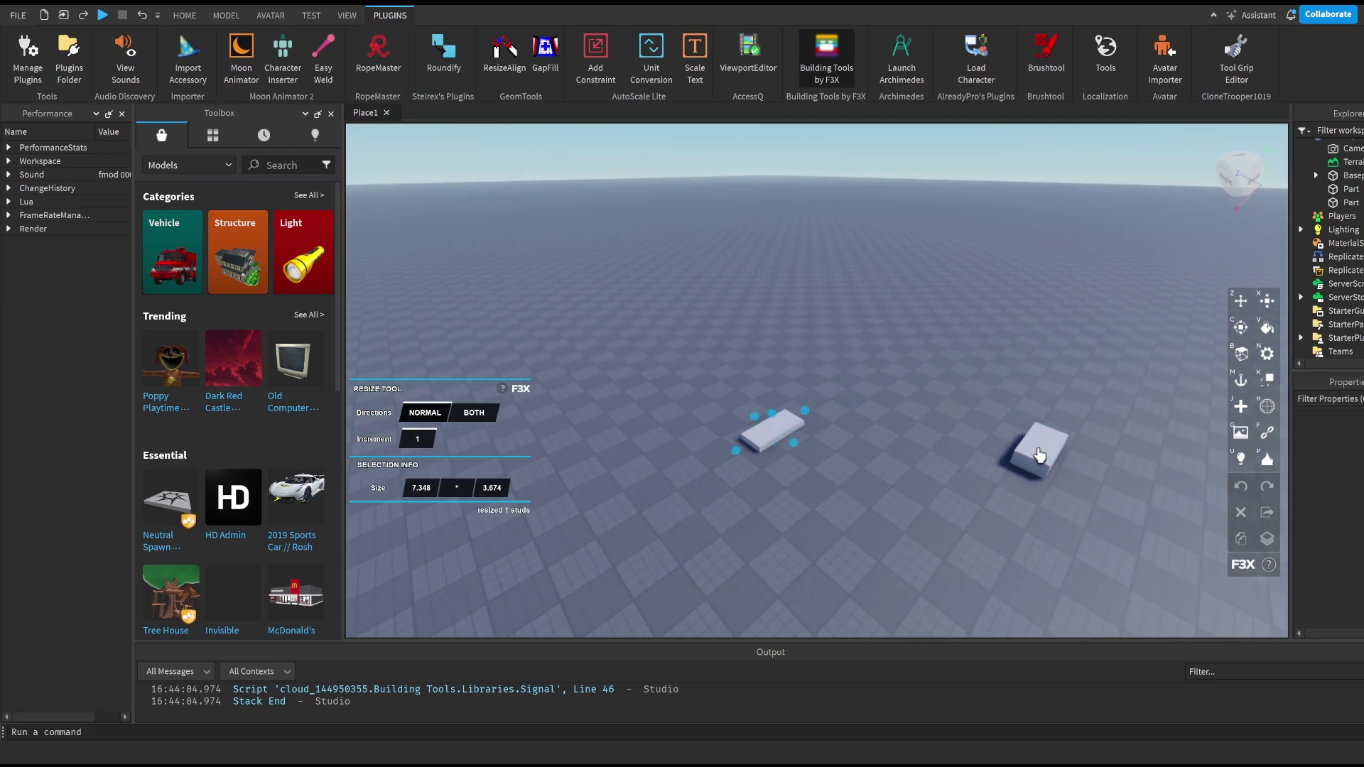
Step: Resize both parts together, making them taller and extending their Z size to 10.674 studs
{"action": "left_click_drag", "start_coordinate": [773, 414], "coordinate": [776, 345]}
{"action": "right_click_drag", "start_coordinate": [799, 346], "coordinate": [800, 346]}
{"action": "left_click_drag", "start_coordinate": [937, 288], "coordinate": [936, 257]}
{"action": "left_click_drag", "start_coordinate": [904, 337], "coordinate": [981, 323]}
{"action": "right_click_drag", "start_coordinate": [981, 323], "coordinate": [978, 329]}
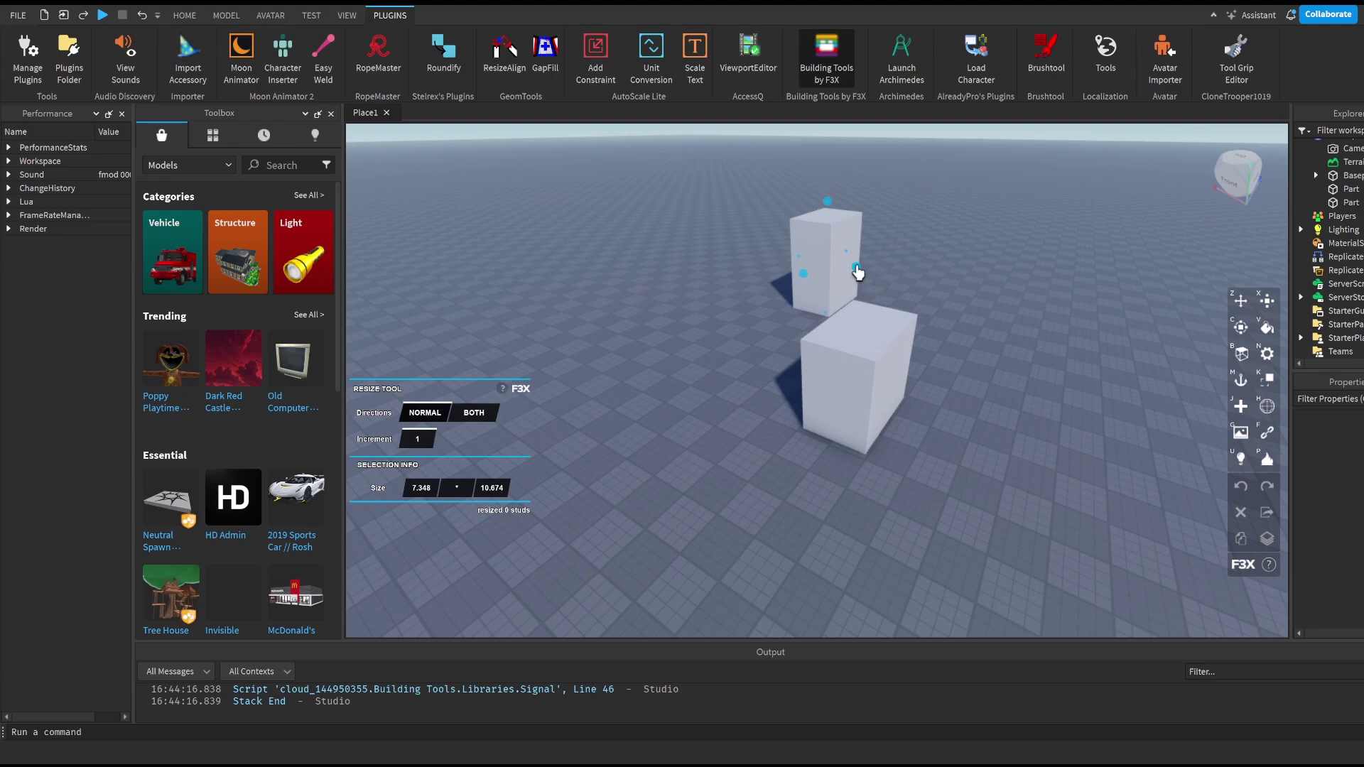
Step: Enlarge both parts together to 13.348 studs in X and 14.674 studs in Z, raising their height too
{"action": "left_click_drag", "start_coordinate": [857, 272], "coordinate": [927, 292]}
{"action": "right_click_drag", "start_coordinate": [927, 292], "coordinate": [907, 299]}
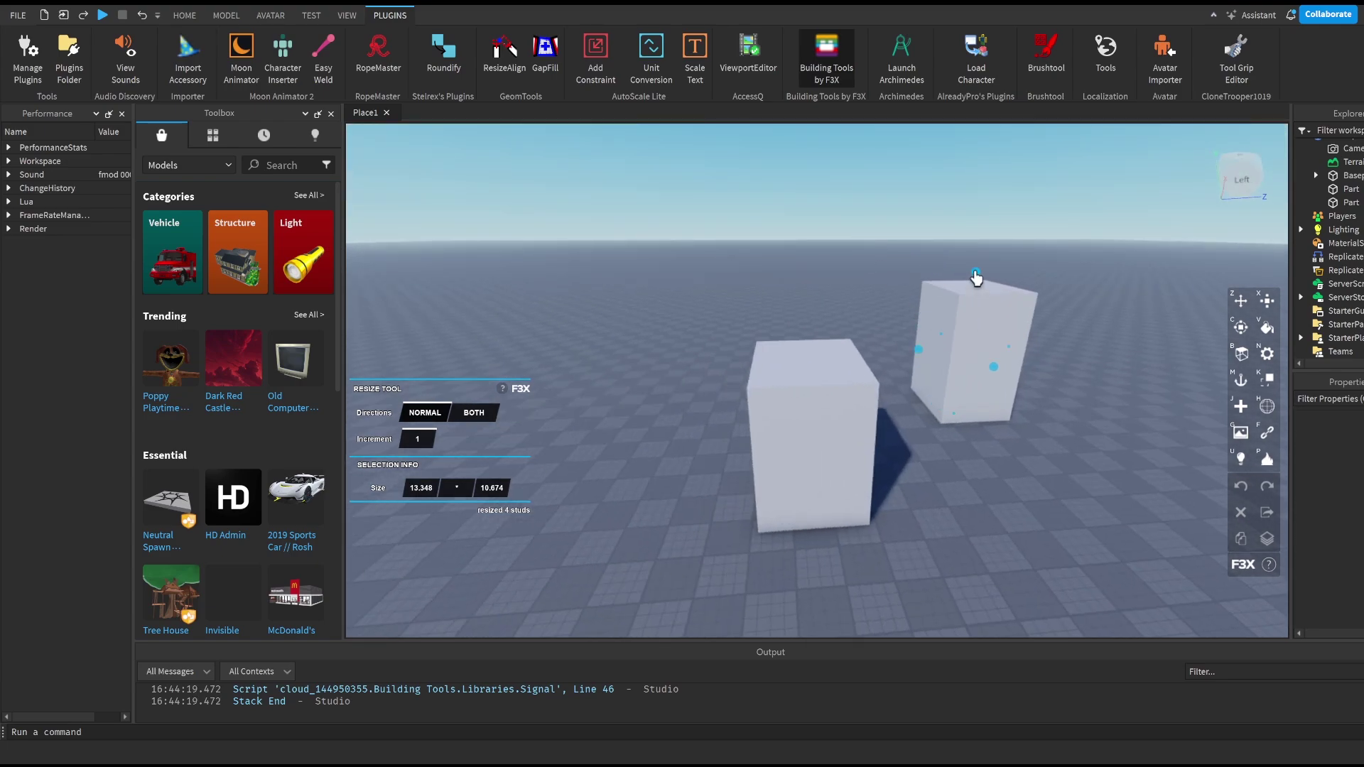
{"action": "left_click_drag", "start_coordinate": [977, 277], "coordinate": [948, 241]}
{"action": "left_click_drag", "start_coordinate": [921, 321], "coordinate": [895, 324]}
{"action": "right_click_drag", "start_coordinate": [895, 324], "coordinate": [897, 326]}
{"action": "right_click_drag", "start_coordinate": [1015, 311], "coordinate": [1010, 174]}
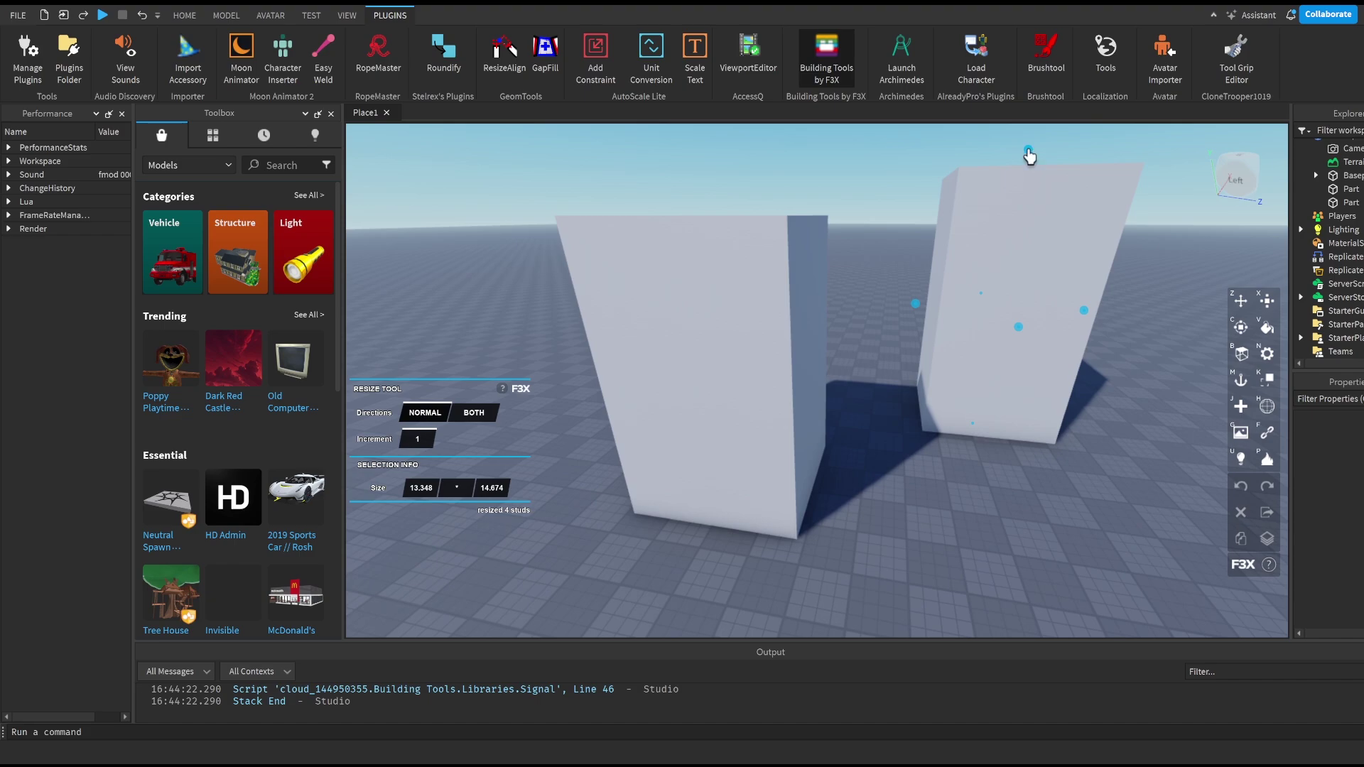
Step: Reduce the height of both parts and stretch them sideways into long, low blocks
{"action": "left_click_drag", "start_coordinate": [1030, 154], "coordinate": [992, 363]}
{"action": "left_click_drag", "start_coordinate": [906, 390], "coordinate": [743, 396]}
{"action": "right_click_drag", "start_coordinate": [743, 396], "coordinate": [749, 412]}
Step: Use the F3X Rotate tool with the Center pivot on both blocks' green rotation ring
{"action": "key", "text": "c"}
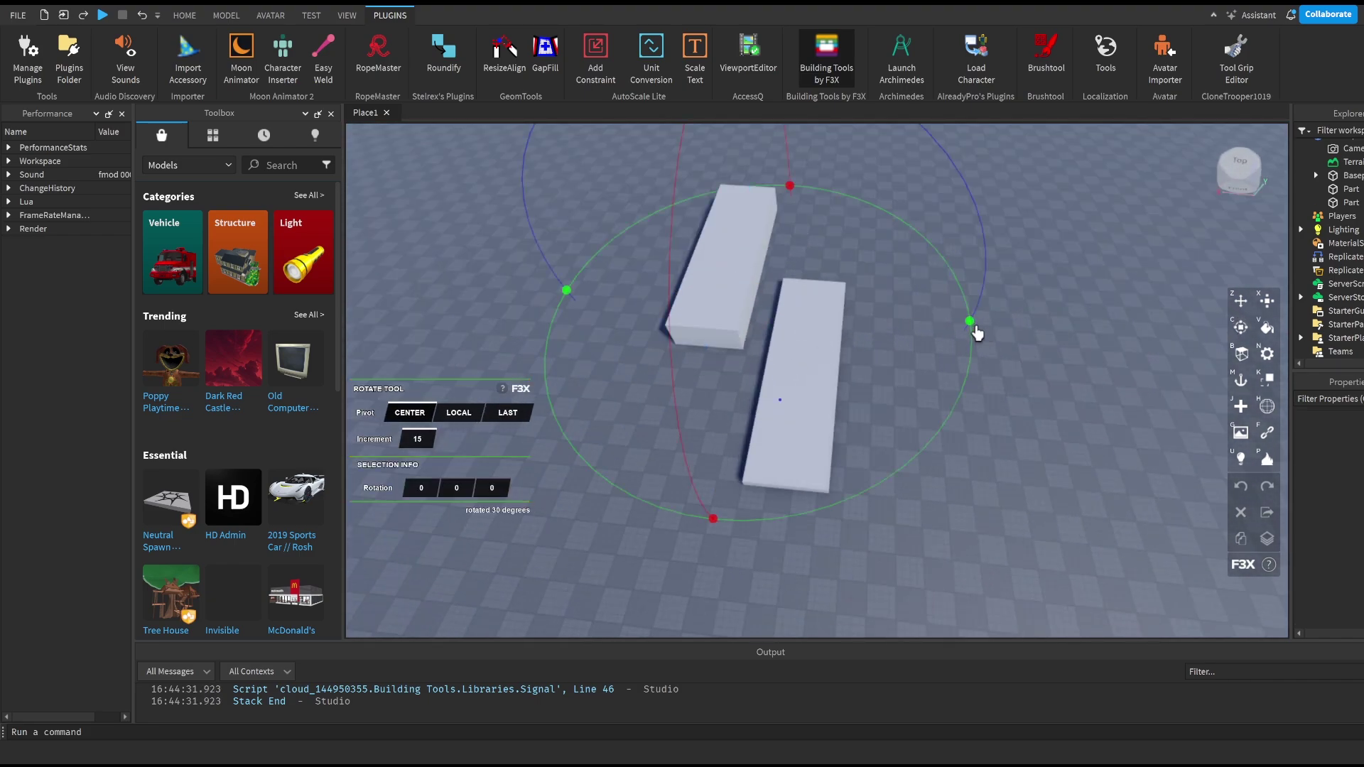
{"action": "mouse_move", "coordinate": [970, 320]}
{"action": "left_mouse_down"}
{"action": "mouse_move", "coordinate": [968, 343]}
{"action": "mouse_move", "coordinate": [889, 414]}
{"action": "mouse_move", "coordinate": [979, 329]}
{"action": "left_mouse_up"}
{"action": "scroll", "coordinate": [994, 390], "scroll_direction": "up", "scroll_amount": 3}
{"action": "right_click_drag", "start_coordinate": [993, 390], "coordinate": [993, 390]}
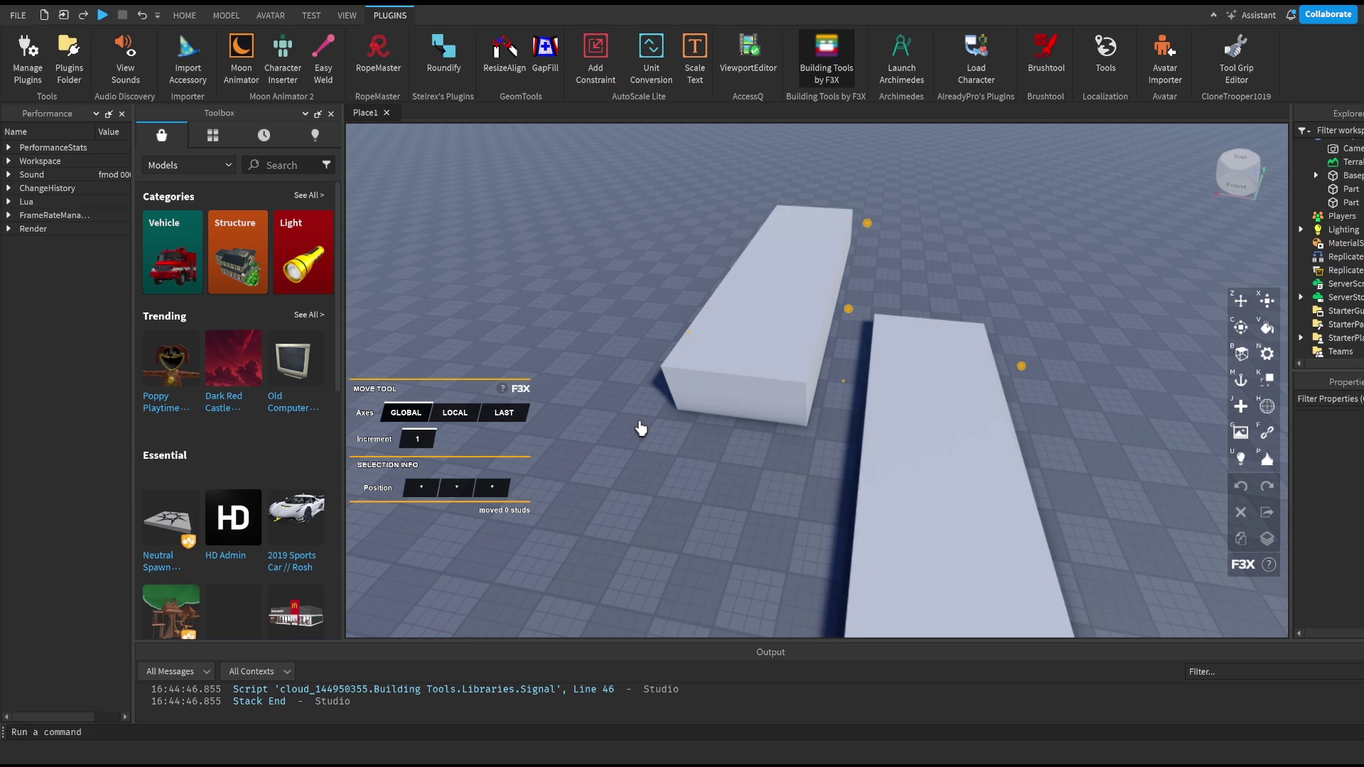
{"action": "right_click_drag", "start_coordinate": [641, 429], "coordinate": [809, 371]}
{"action": "scroll", "coordinate": [809, 371], "scroll_direction": "down", "scroll_amount": 3}
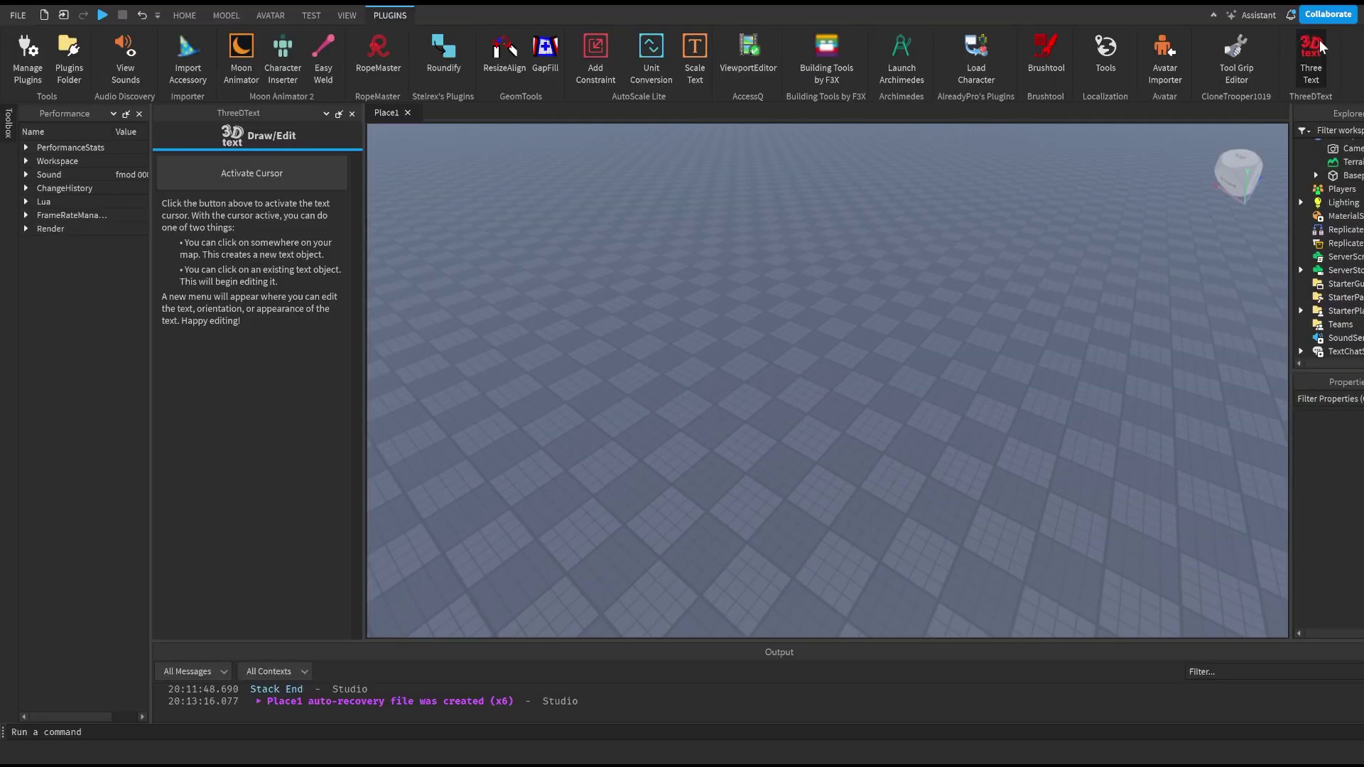
Step: Place a 3D text object on the baseplate with ThreeDText and set its text to SUBSCRIBE
{"action": "left_click", "coordinate": [1310, 52]}
{"action": "left_click", "coordinate": [1311, 51]}
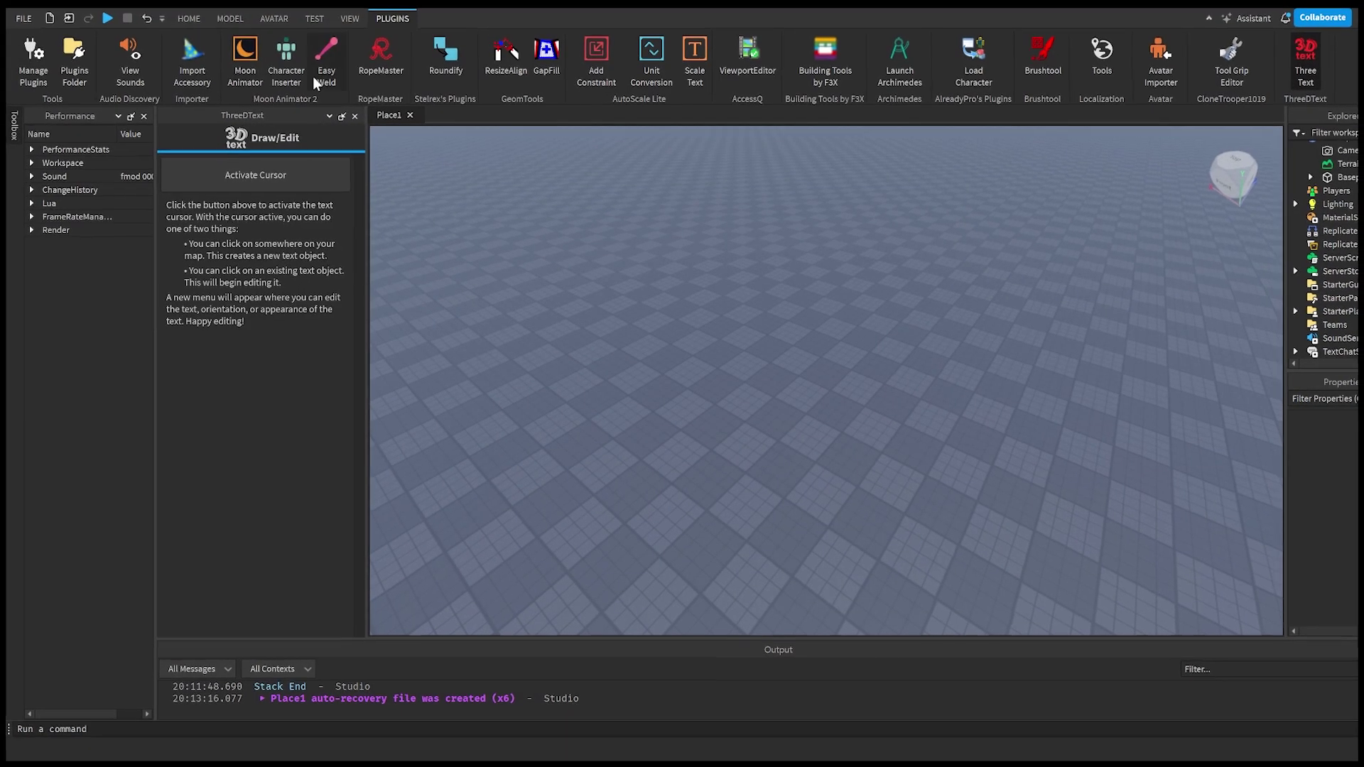
{"action": "left_click", "coordinate": [259, 174]}
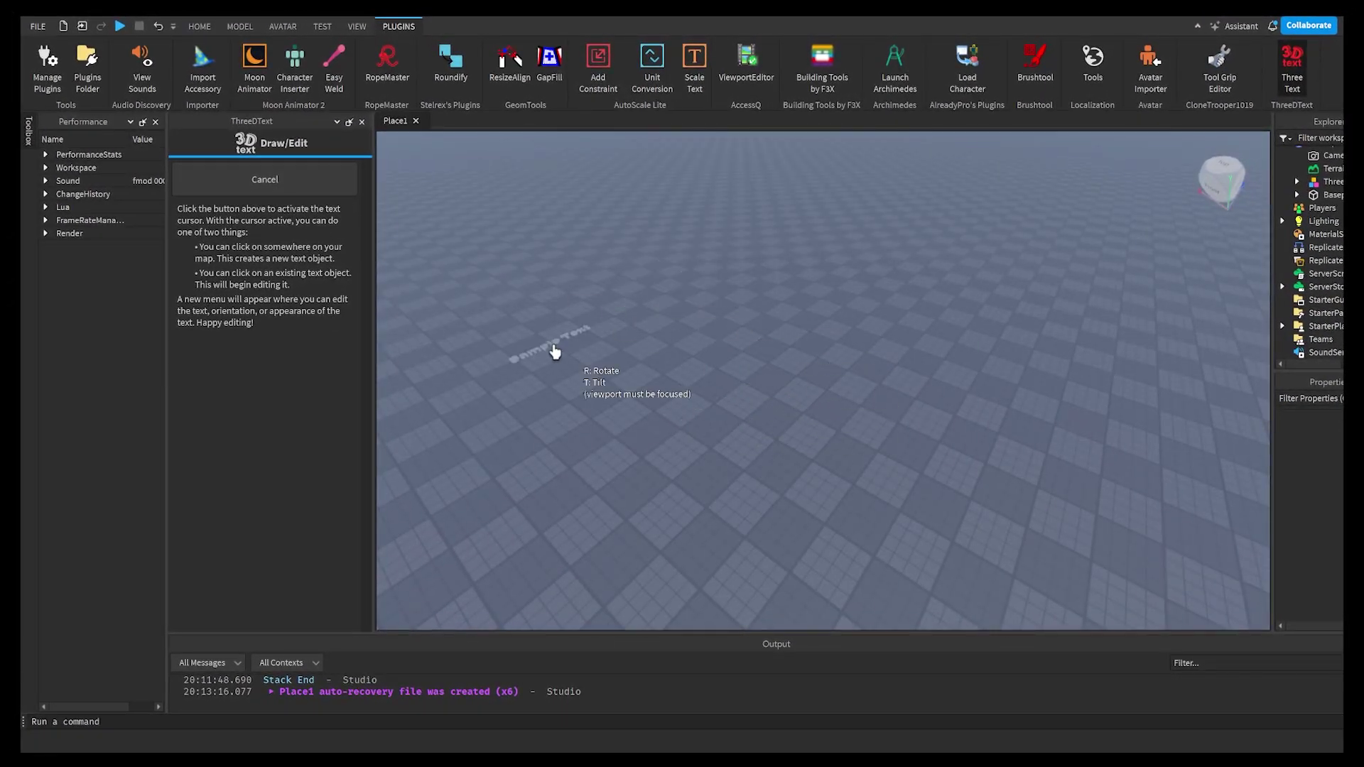
{"action": "left_click", "coordinate": [555, 352]}
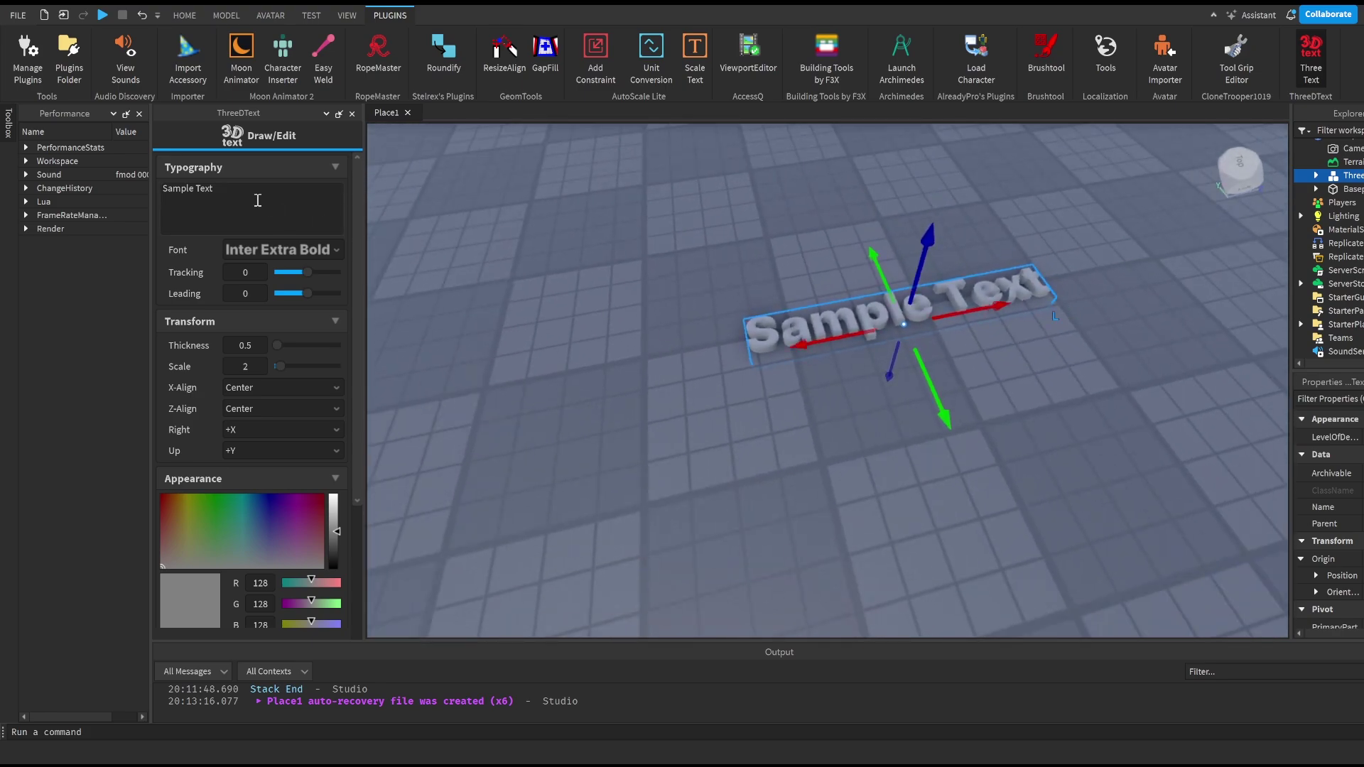
{"action": "left_click", "coordinate": [258, 200]}
{"action": "type", "text": "SUBSCRIBE"}
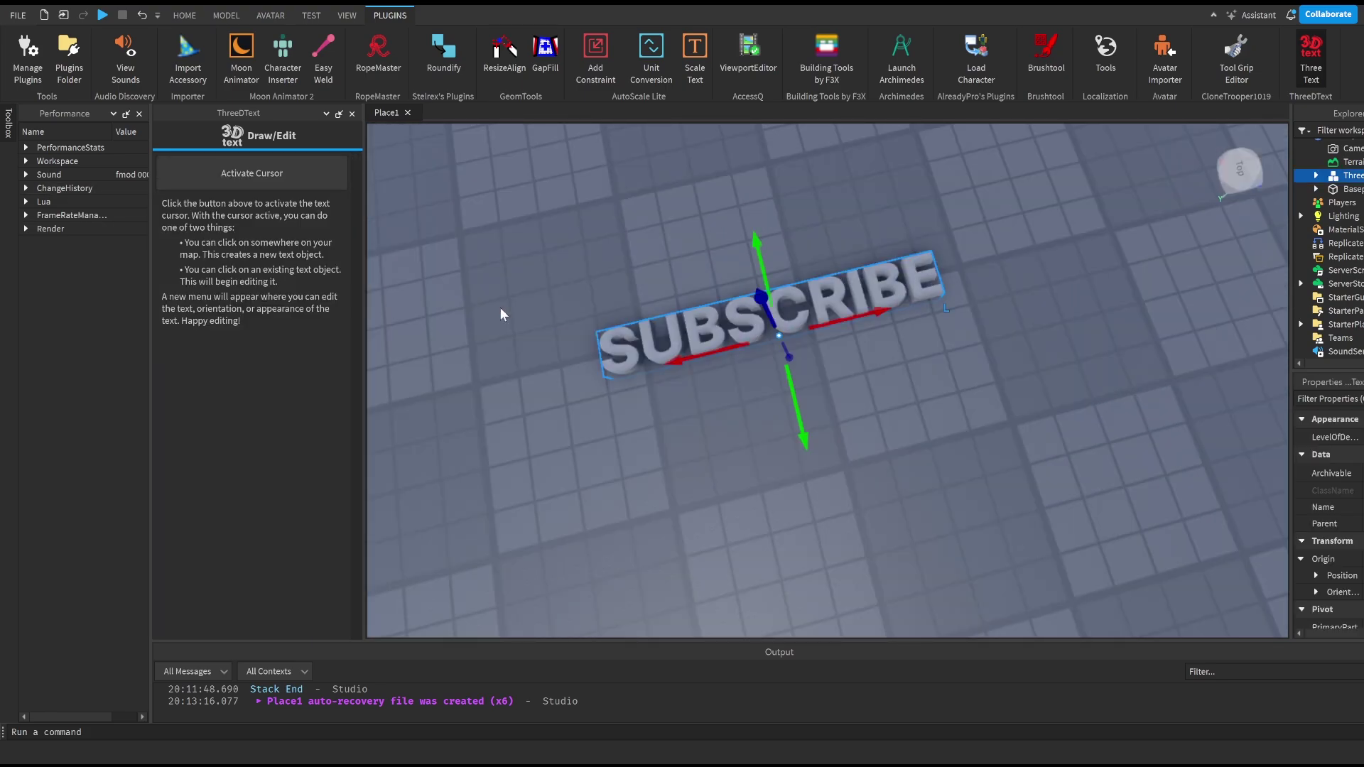
Step: Place another 3D text object in the same spot and replace its sample text with SUBSCRIBE
{"action": "left_click", "coordinate": [263, 181]}
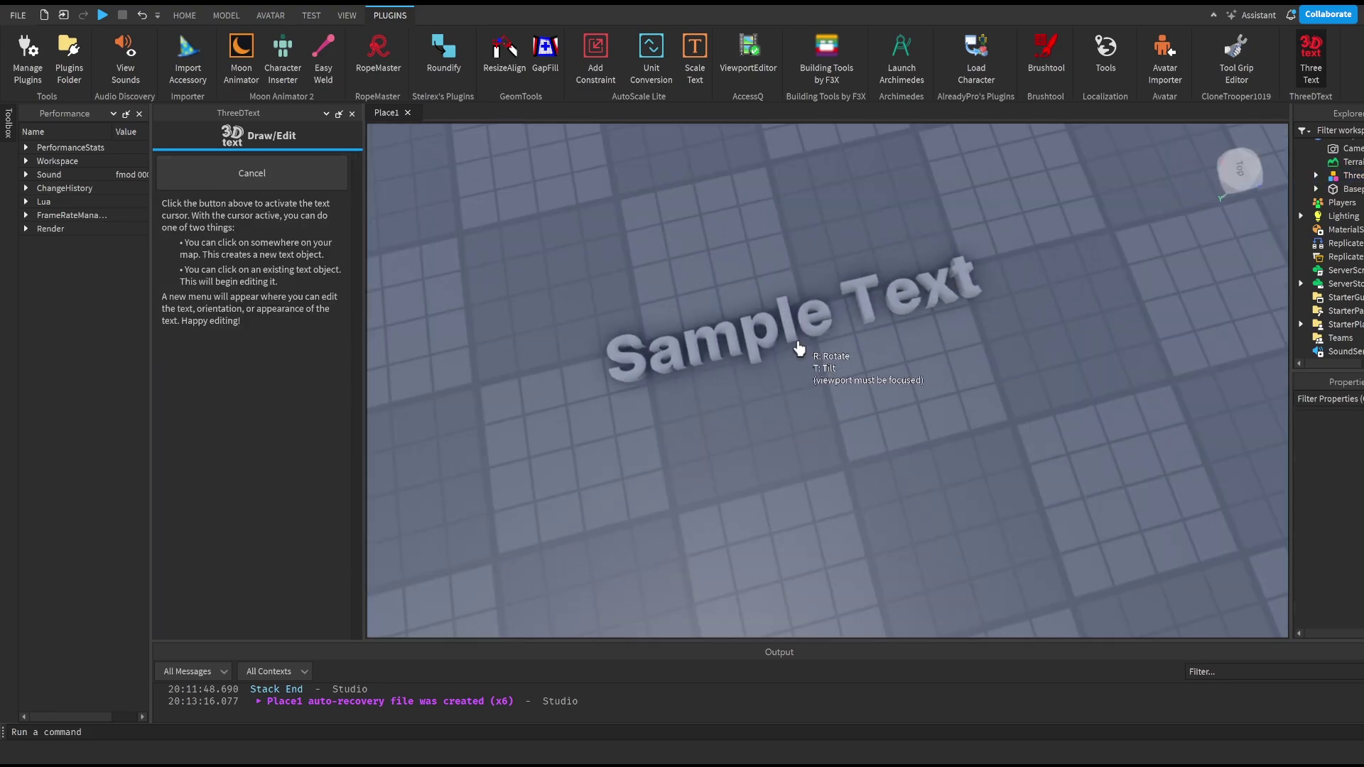
{"action": "left_click", "coordinate": [798, 347]}
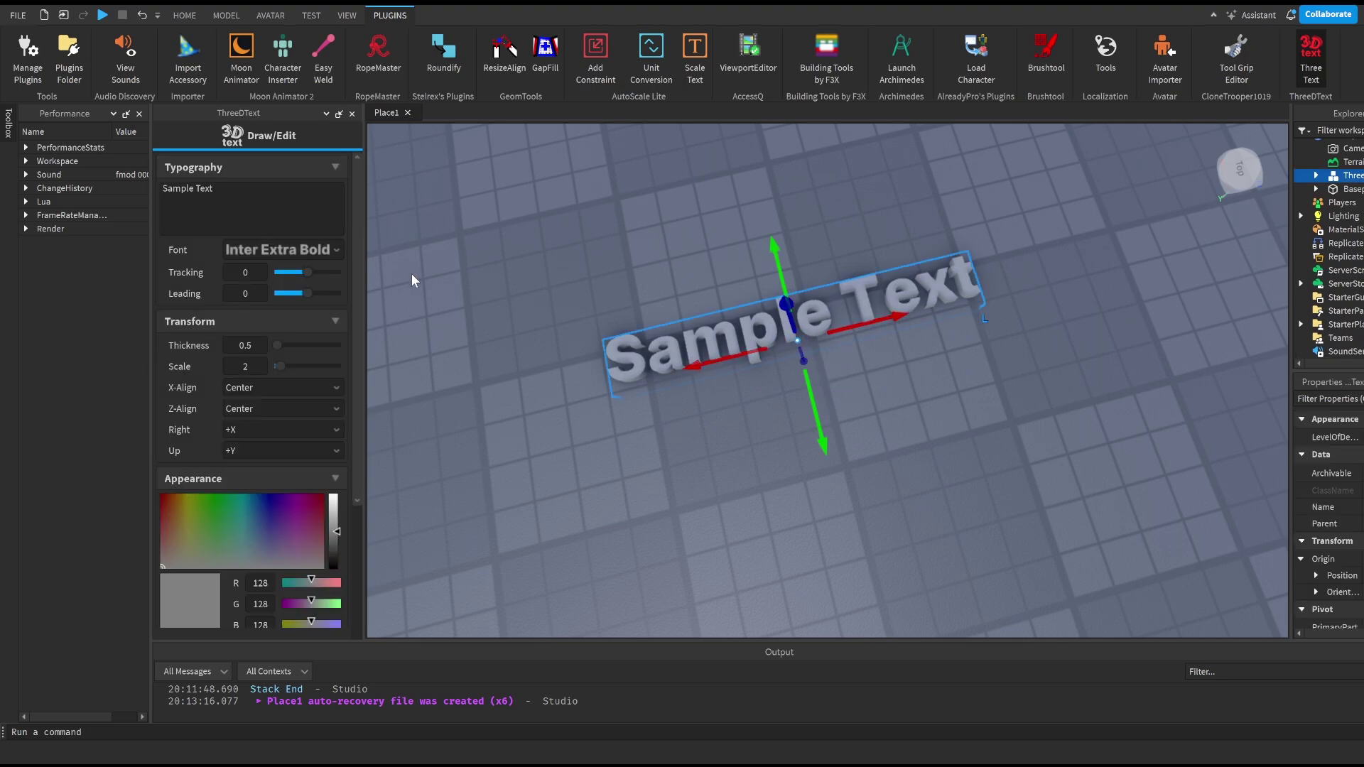
{"action": "key", "text": "ctrl+a"}
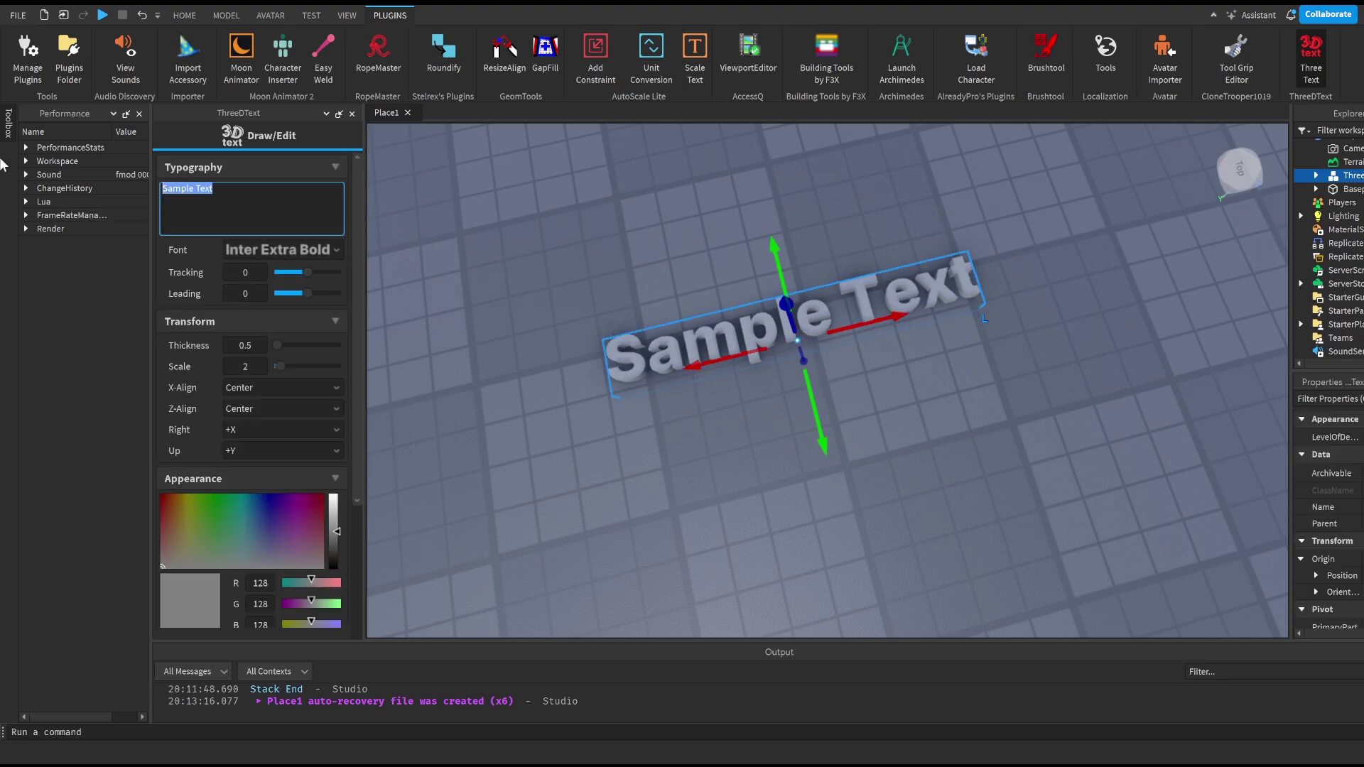
{"action": "type", "text": "SUBSCRIBE"}
Step: Color the 3D text dark red and change its font to Lapsus Pro Bold
{"action": "left_click", "coordinate": [162, 500]}
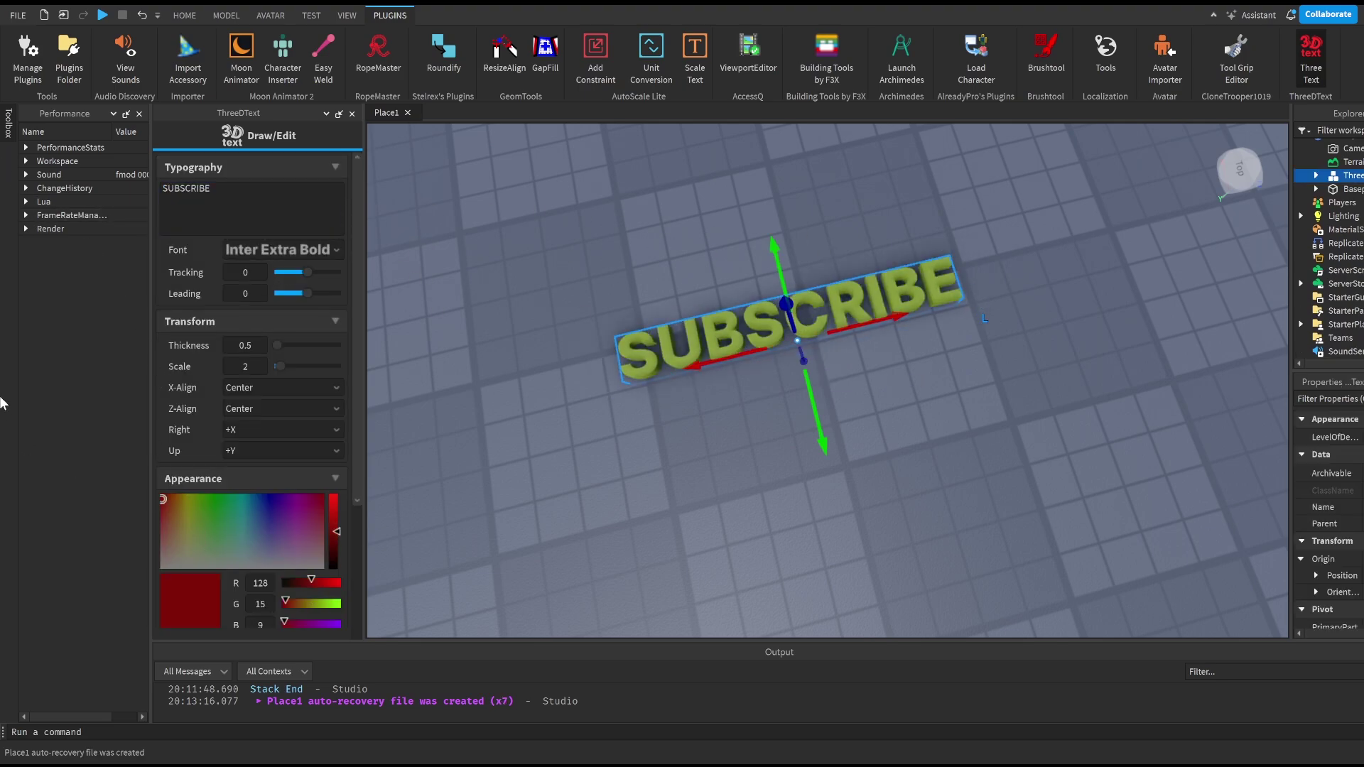
{"action": "left_click", "coordinate": [260, 247]}
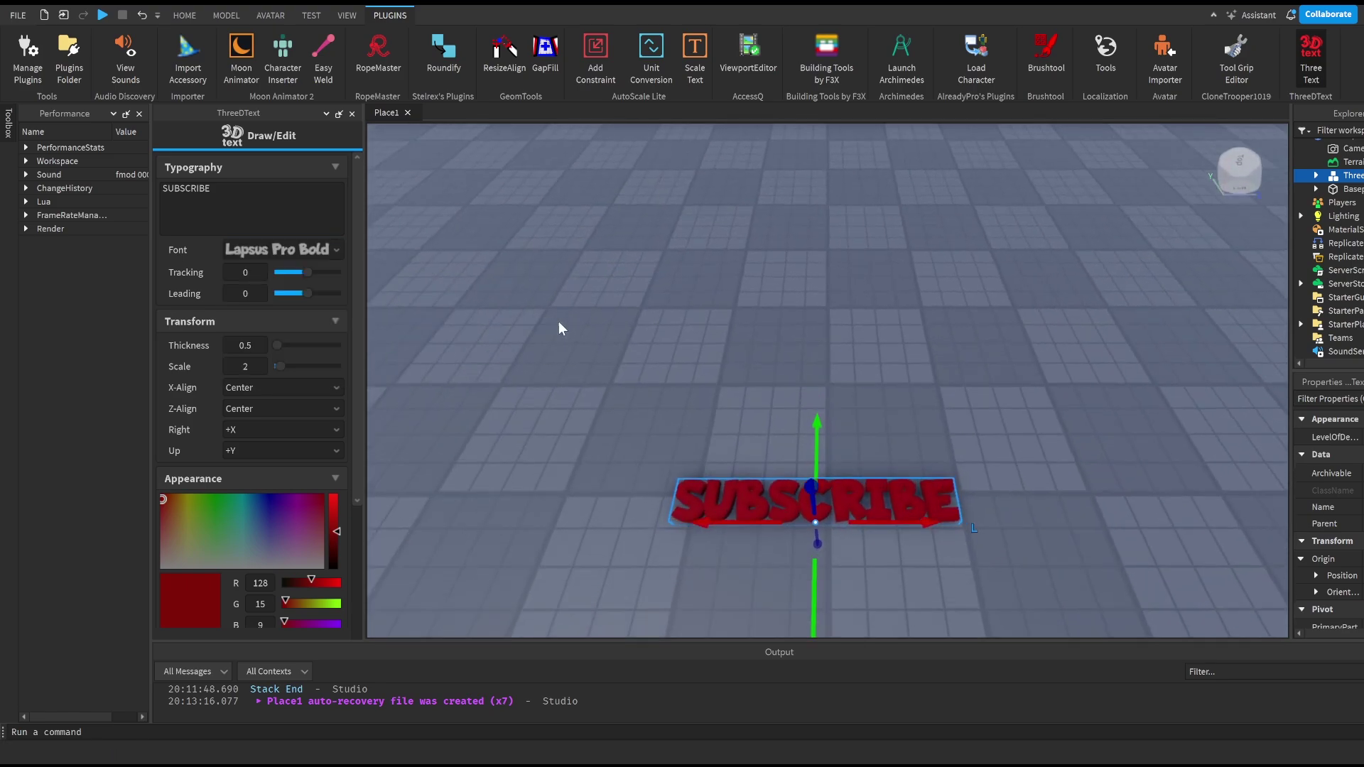
{"action": "scroll", "coordinate": [557, 322], "scroll_direction": "up", "scroll_amount": 2}
{"action": "right_click_drag", "start_coordinate": [559, 322], "coordinate": [559, 323]}
Step: Set the 3D text's thickness to 5.8 and scale to 3, and widen its tracking to the maximum
{"action": "mouse_move", "coordinate": [275, 345]}
{"action": "left_mouse_down"}
{"action": "mouse_move", "coordinate": [313, 345]}
{"action": "mouse_move", "coordinate": [291, 365]}
{"action": "left_mouse_up"}
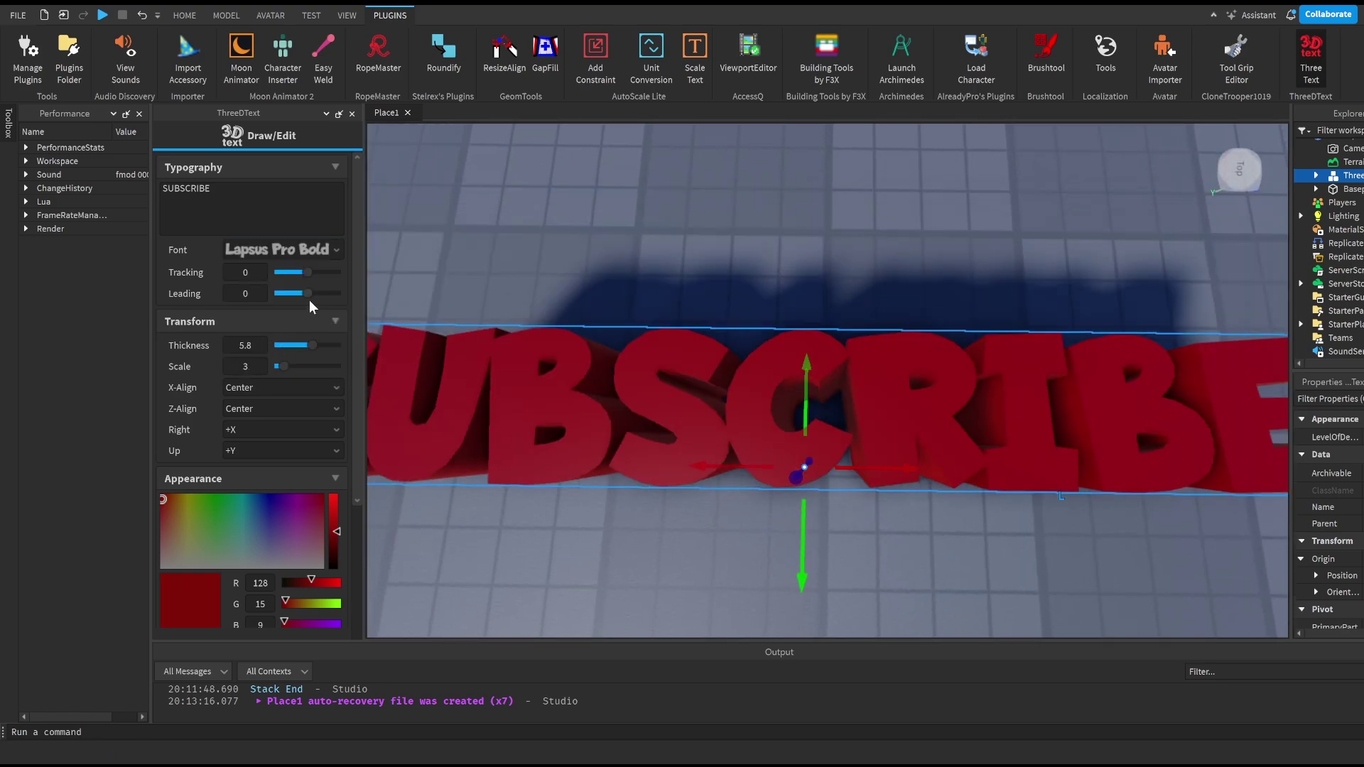
{"action": "scroll", "coordinate": [426, 291], "scroll_direction": "down", "scroll_amount": 5}
{"action": "left_click_drag", "start_coordinate": [309, 272], "coordinate": [341, 273]}
Step: Examine the widely spaced 3D text from several distances and angles
{"action": "scroll", "coordinate": [563, 280], "scroll_direction": "up", "scroll_amount": 3}
{"action": "scroll", "coordinate": [562, 279], "scroll_direction": "down", "scroll_amount": 3}
{"action": "right_click_drag", "start_coordinate": [563, 280], "coordinate": [608, 293]}
{"action": "scroll", "coordinate": [609, 293], "scroll_direction": "down", "scroll_amount": 3}
{"action": "scroll", "coordinate": [608, 293], "scroll_direction": "up", "scroll_amount": 2}
{"action": "left_click", "coordinate": [634, 300]}
{"action": "scroll", "coordinate": [632, 302], "scroll_direction": "down", "scroll_amount": 5}
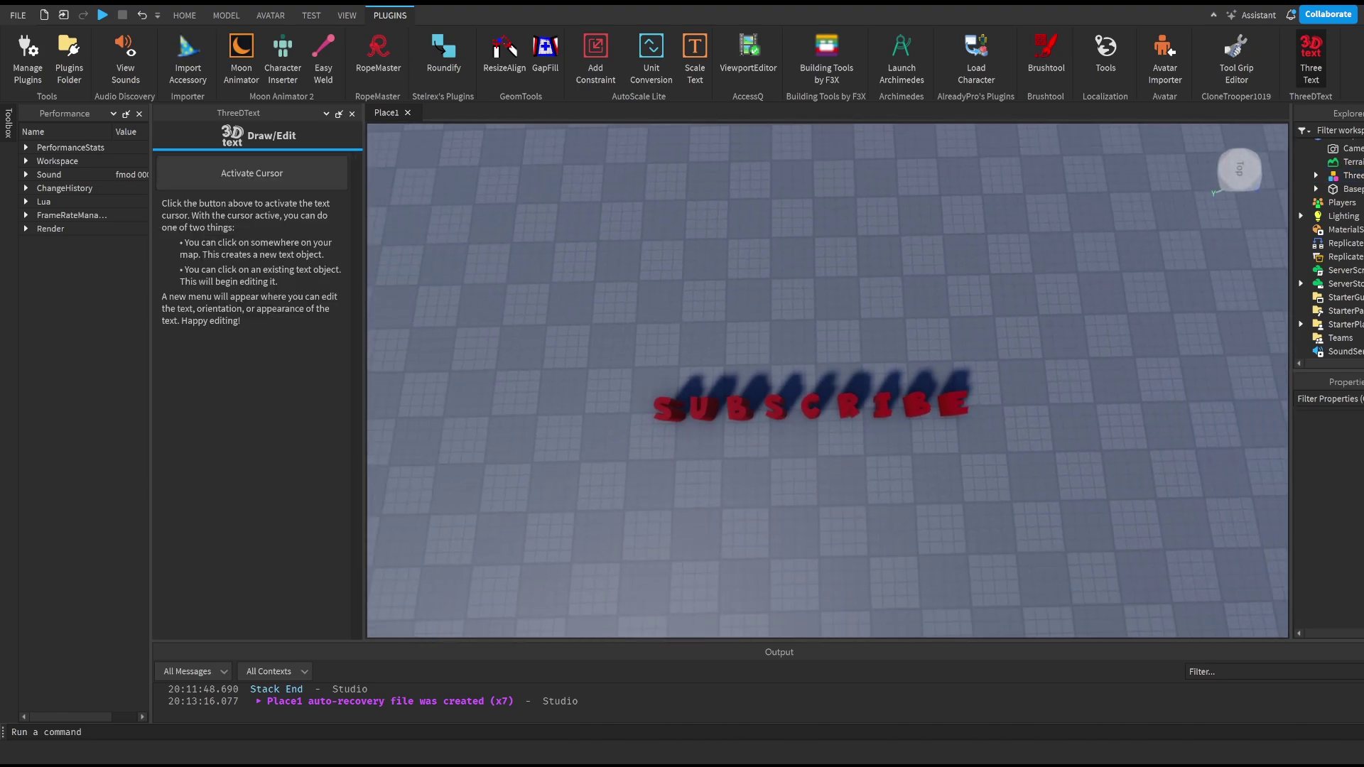
{"action": "scroll", "coordinate": [637, 299], "scroll_direction": "up", "scroll_amount": 3}
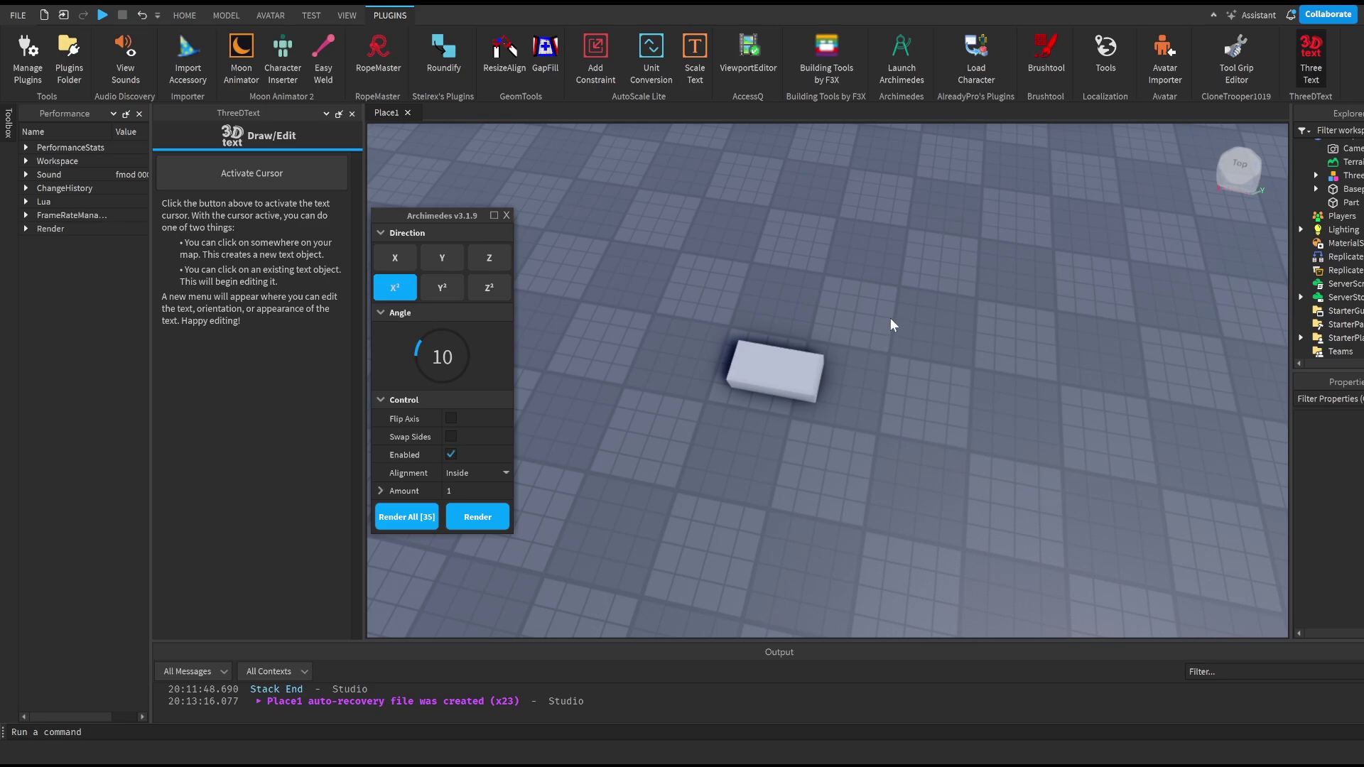
Step: Set the Archimedes angle to 26 and render copies of the part until they form a closed ring
{"action": "left_click", "coordinate": [910, 54]}
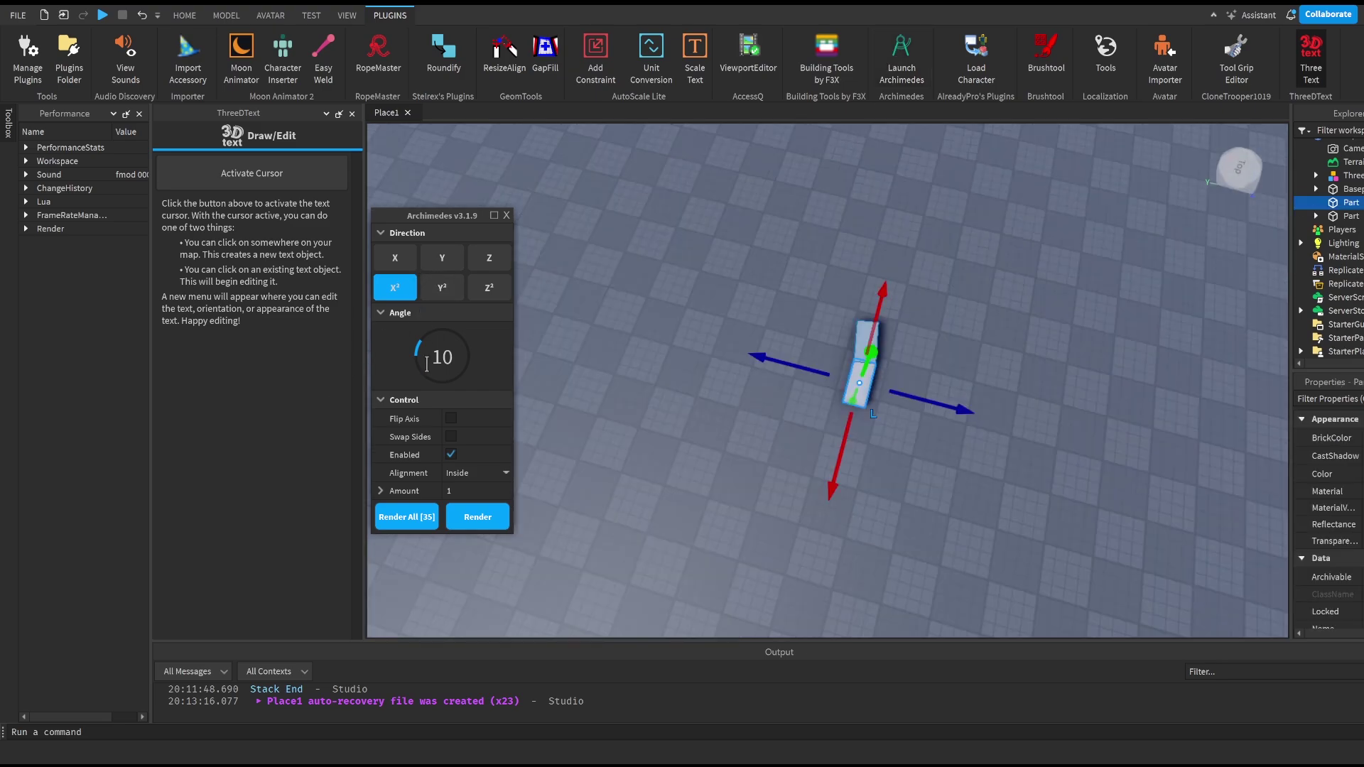
{"action": "mouse_move", "coordinate": [427, 364]}
{"action": "left_mouse_down"}
{"action": "mouse_move", "coordinate": [429, 327]}
{"action": "mouse_move", "coordinate": [425, 380]}
{"action": "mouse_move", "coordinate": [433, 322]}
{"action": "mouse_move", "coordinate": [425, 353]}
{"action": "mouse_move", "coordinate": [435, 337]}
{"action": "mouse_move", "coordinate": [460, 344]}
{"action": "mouse_move", "coordinate": [435, 349]}
{"action": "left_mouse_up"}
{"action": "left_click", "coordinate": [496, 519]}
{"action": "left_click", "coordinate": [496, 519]}
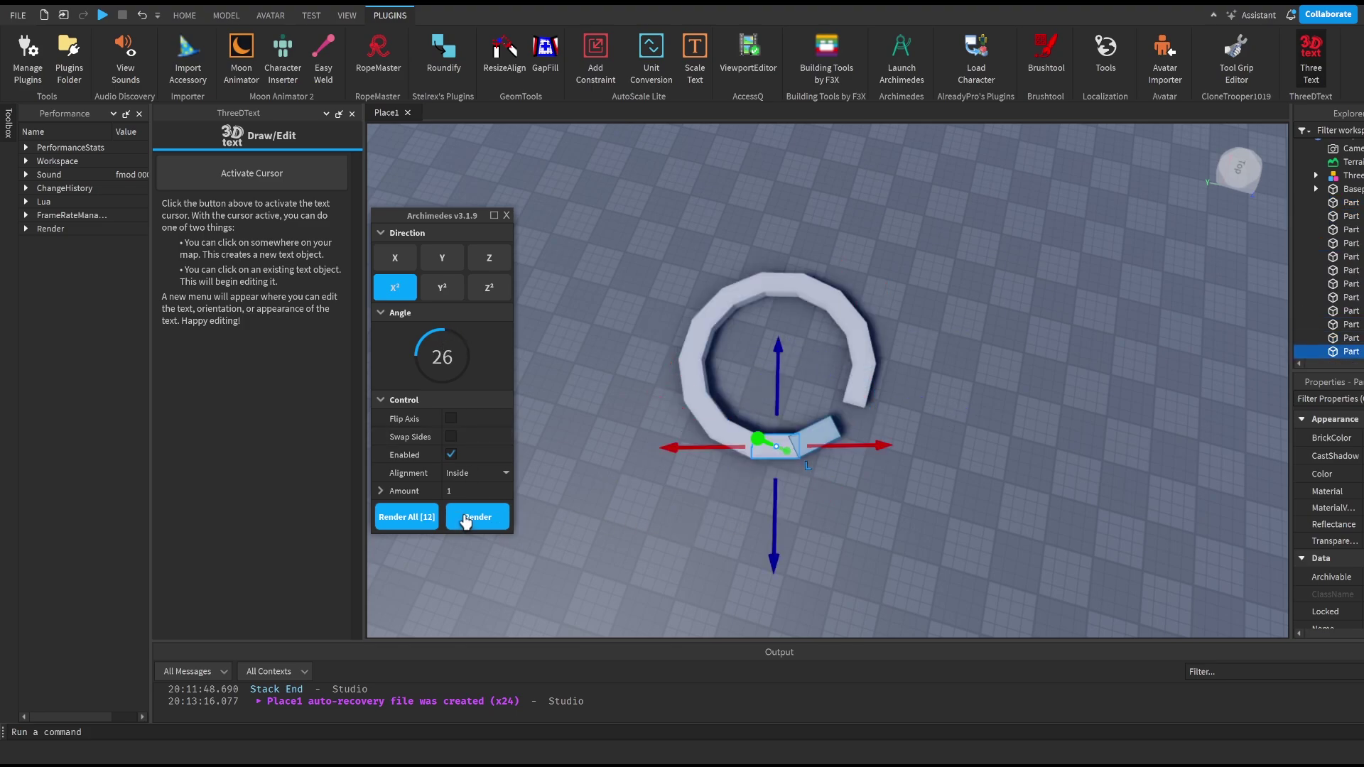
{"action": "left_click", "coordinate": [469, 521]}
{"action": "left_click", "coordinate": [470, 521]}
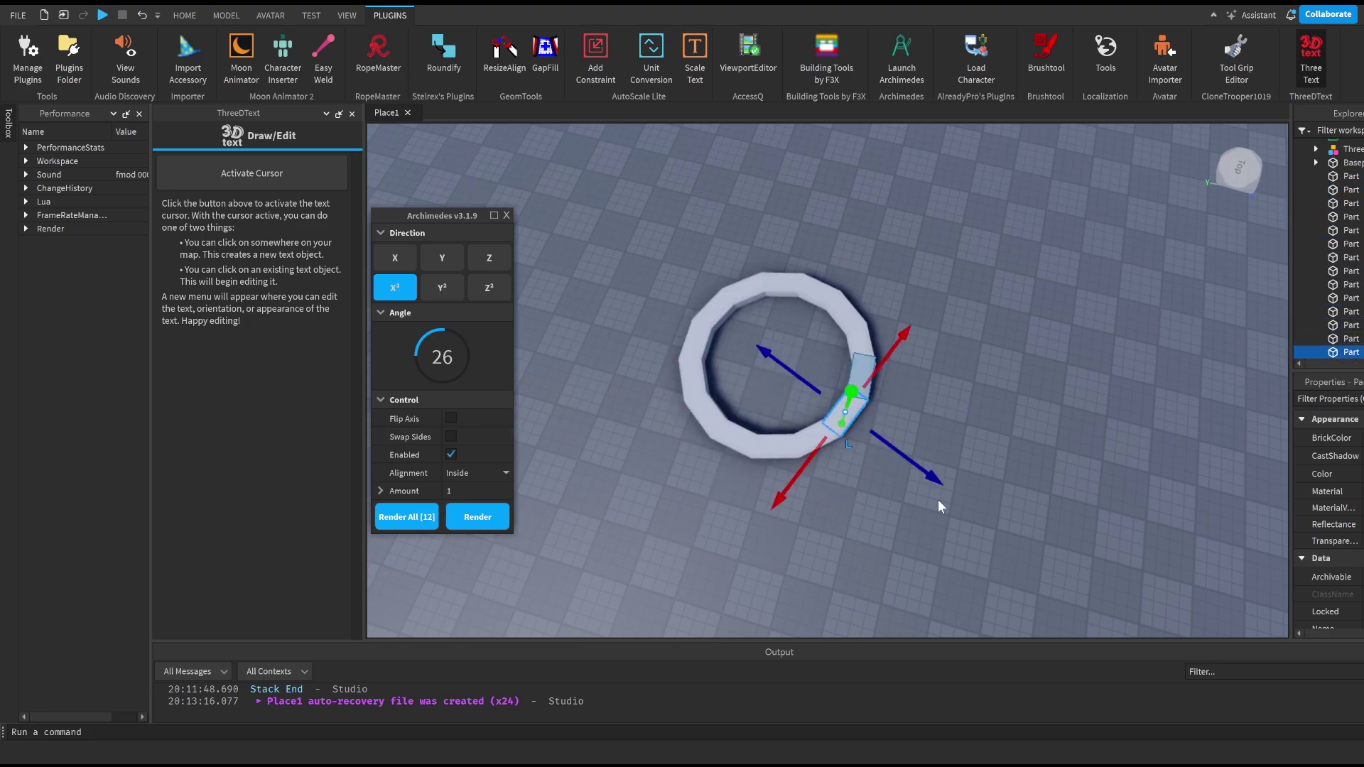
Step: Enlarge a new part beside the ring into a wide, flat slab with the Scale tool
{"action": "right_click_drag", "start_coordinate": [938, 501], "coordinate": [949, 471]}
{"action": "left_click", "coordinate": [949, 471]}
{"action": "scroll", "coordinate": [950, 467], "scroll_direction": "down", "scroll_amount": 2}
{"action": "key", "text": "w"}
{"action": "key", "text": "d"}
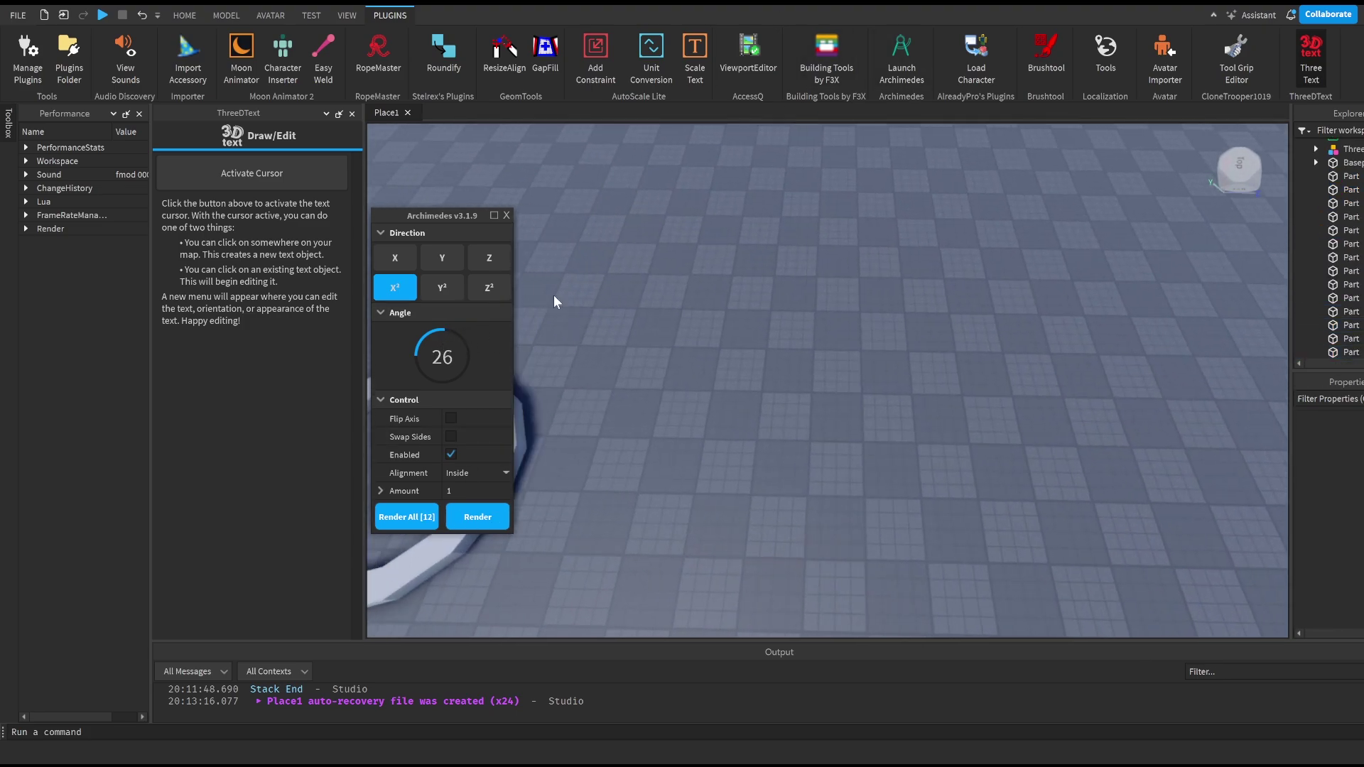
{"action": "key", "text": "a"}
{"action": "left_click", "coordinate": [185, 15]}
{"action": "left_click", "coordinate": [173, 56]}
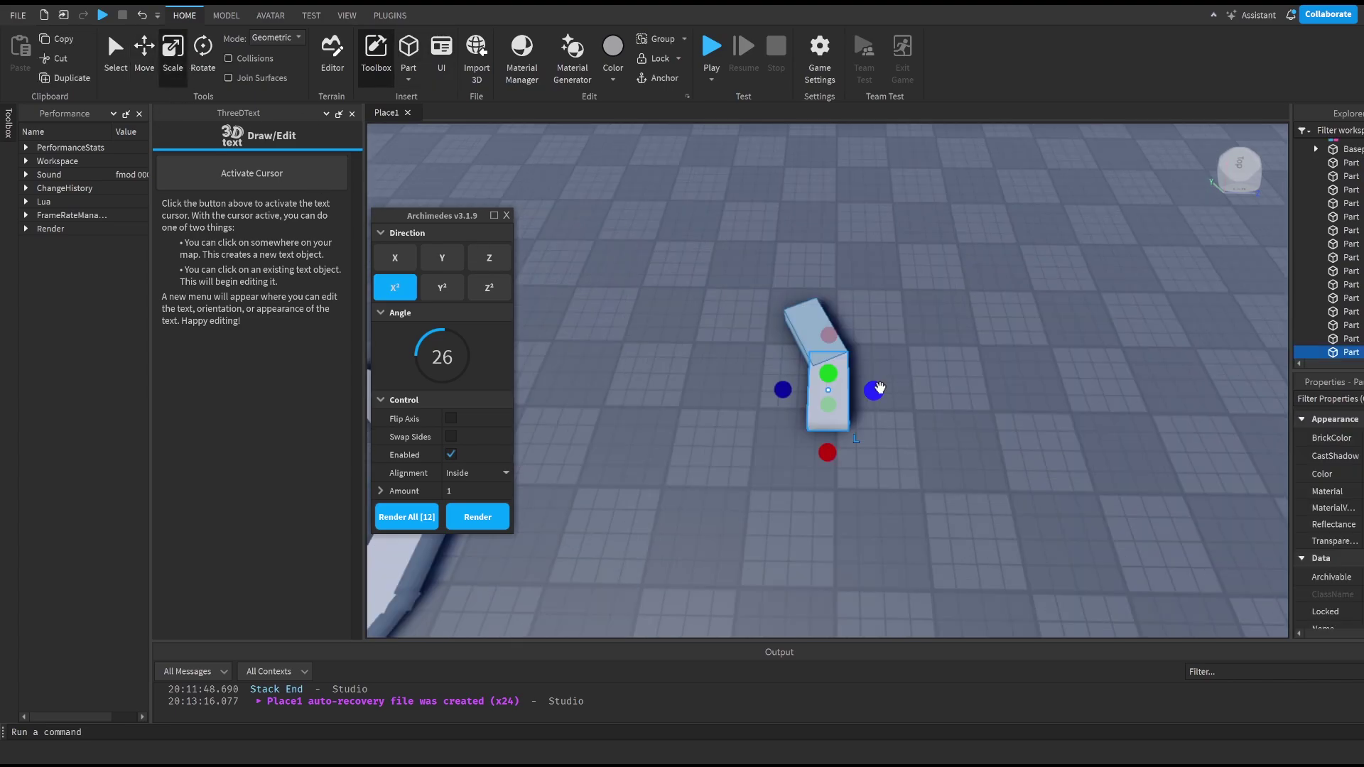
{"action": "left_click_drag", "start_coordinate": [880, 389], "coordinate": [944, 390]}
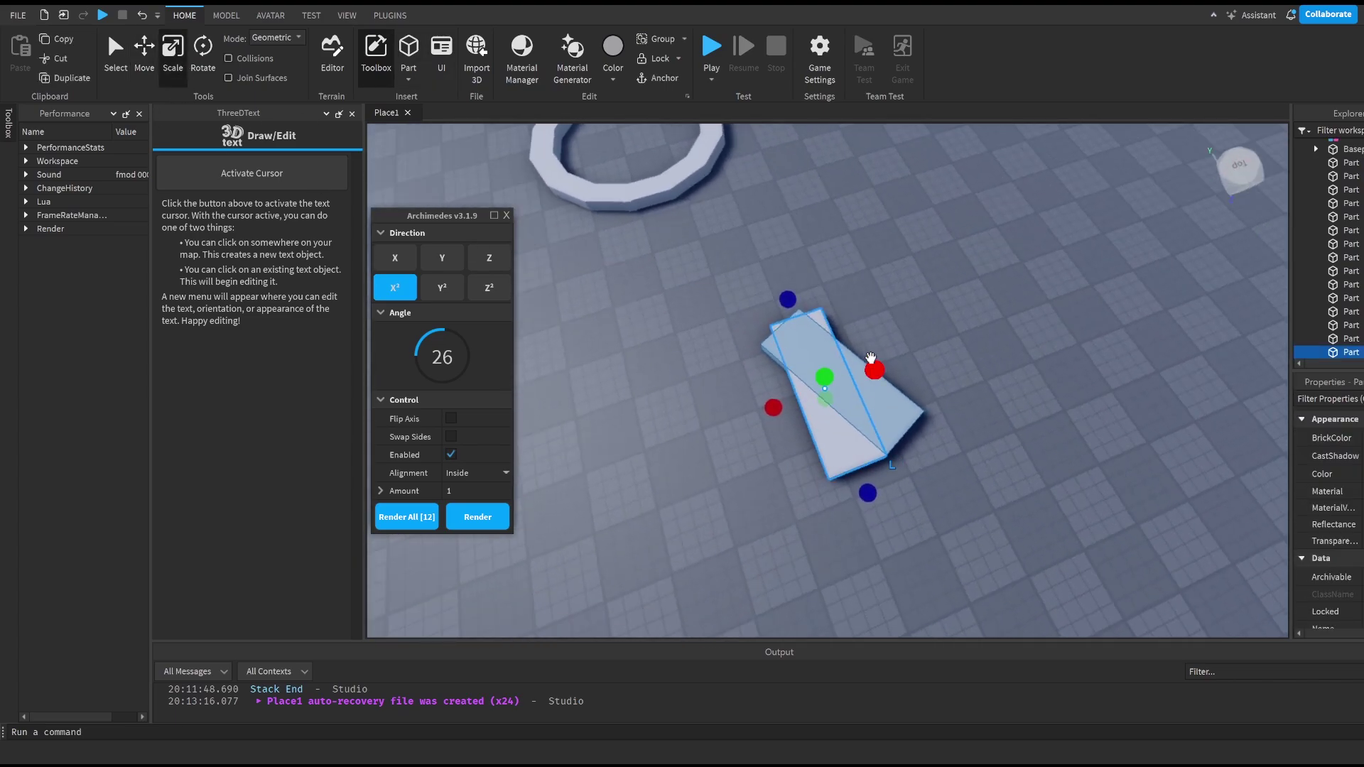
{"action": "left_click_drag", "start_coordinate": [870, 357], "coordinate": [999, 384]}
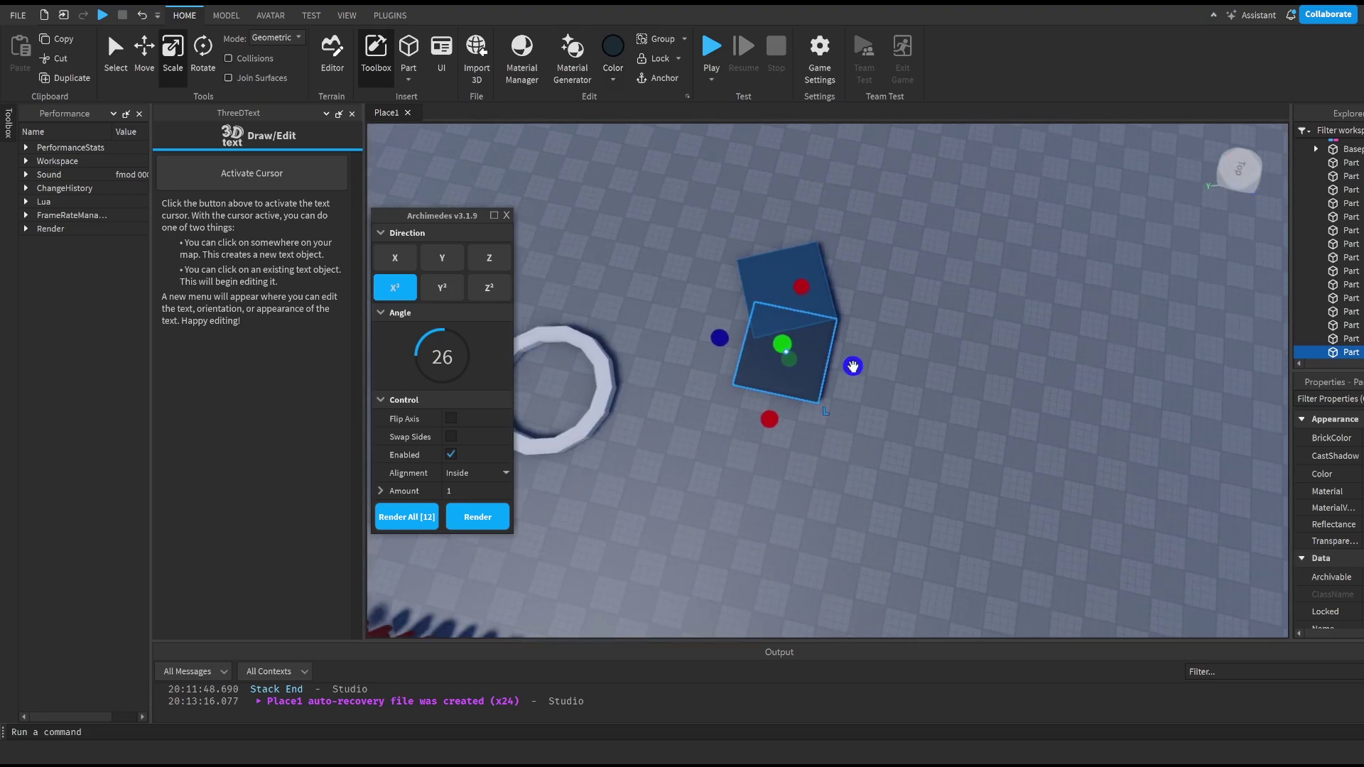
{"action": "left_click_drag", "start_coordinate": [853, 368], "coordinate": [1060, 411]}
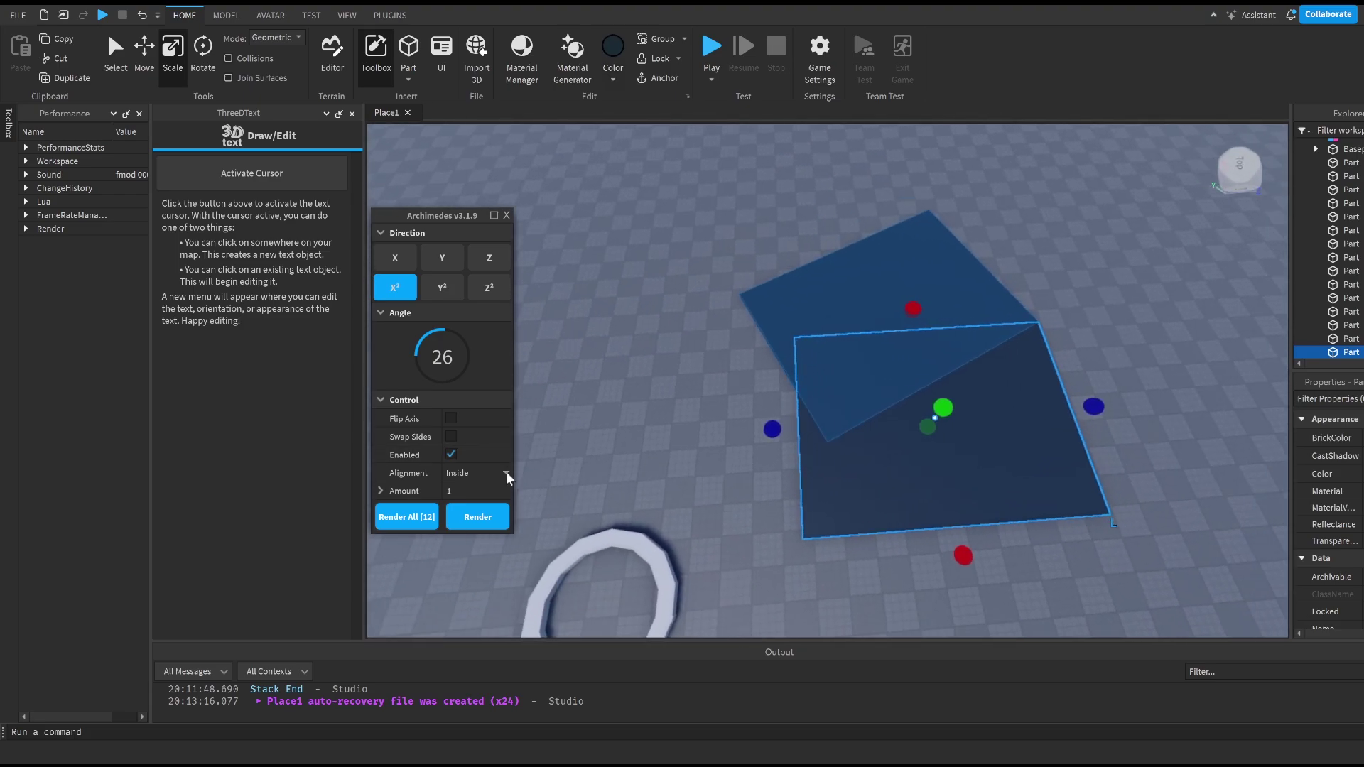
Step: Render the slab into a curved path with Archimedes, starting at angle 26 and continuing at angle 7
{"action": "left_click", "coordinate": [478, 516]}
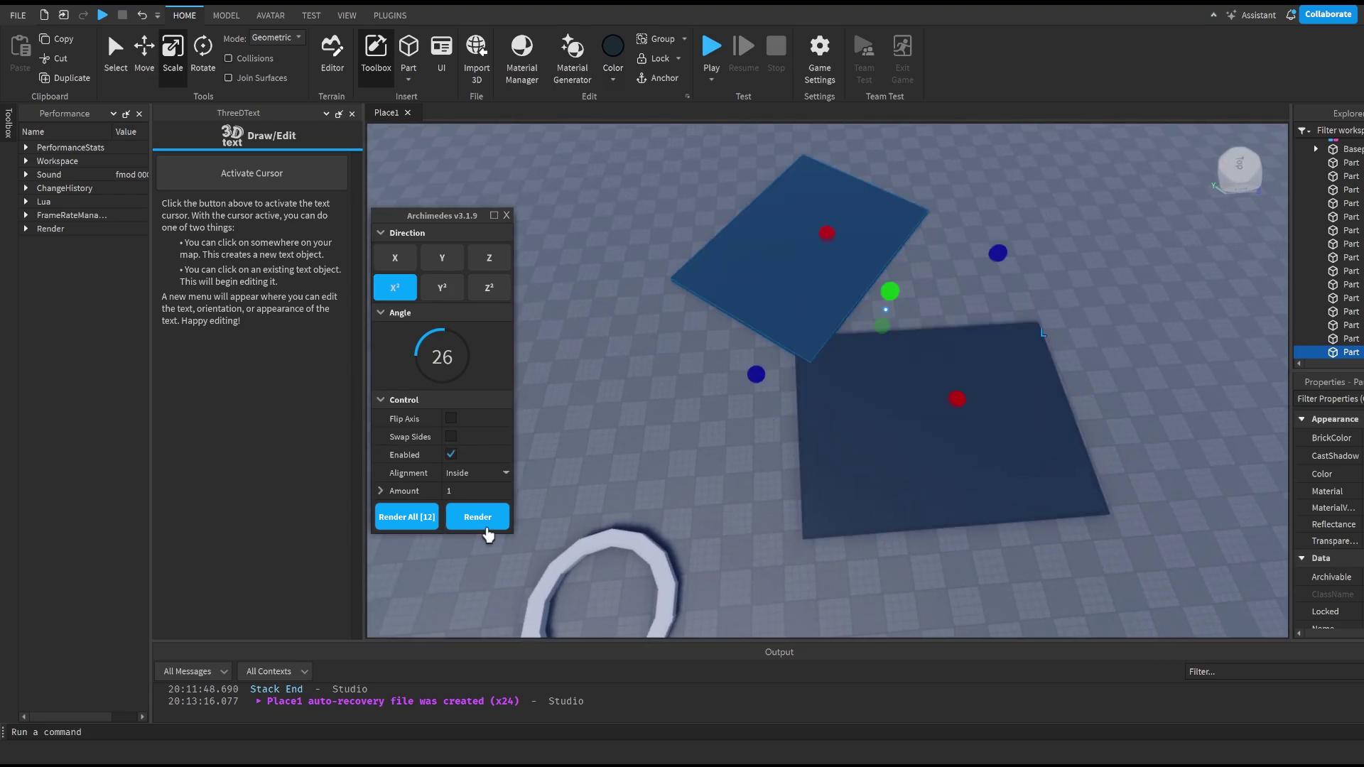
{"action": "left_click", "coordinate": [474, 517]}
{"action": "mouse_move", "coordinate": [449, 345]}
{"action": "left_mouse_down"}
{"action": "mouse_move", "coordinate": [421, 364]}
{"action": "mouse_move", "coordinate": [445, 333]}
{"action": "left_mouse_up"}
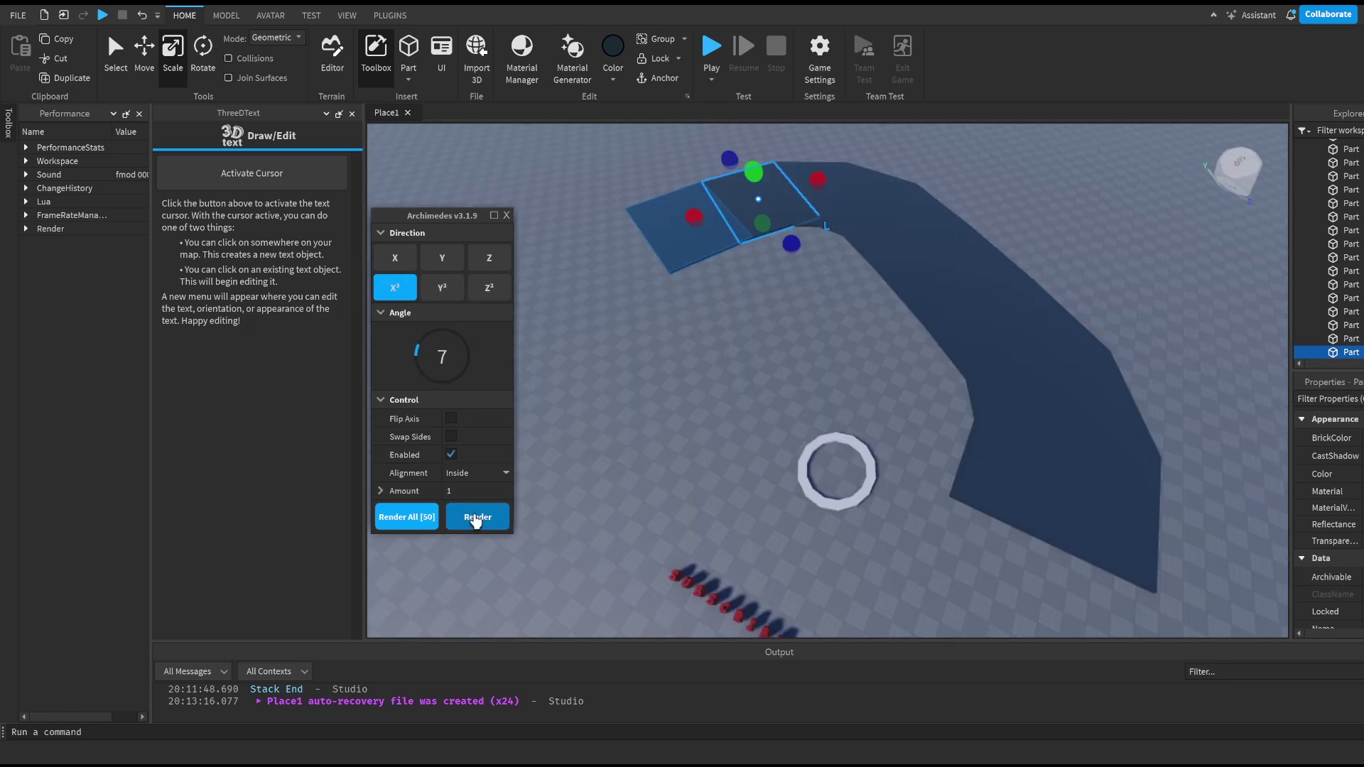
{"action": "left_click", "coordinate": [475, 520]}
{"action": "left_click", "coordinate": [475, 520]}
{"action": "left_click", "coordinate": [476, 519]}
{"action": "right_click_drag", "start_coordinate": [757, 370], "coordinate": [758, 373]}
{"action": "scroll", "coordinate": [758, 373], "scroll_direction": "down", "scroll_amount": 3}
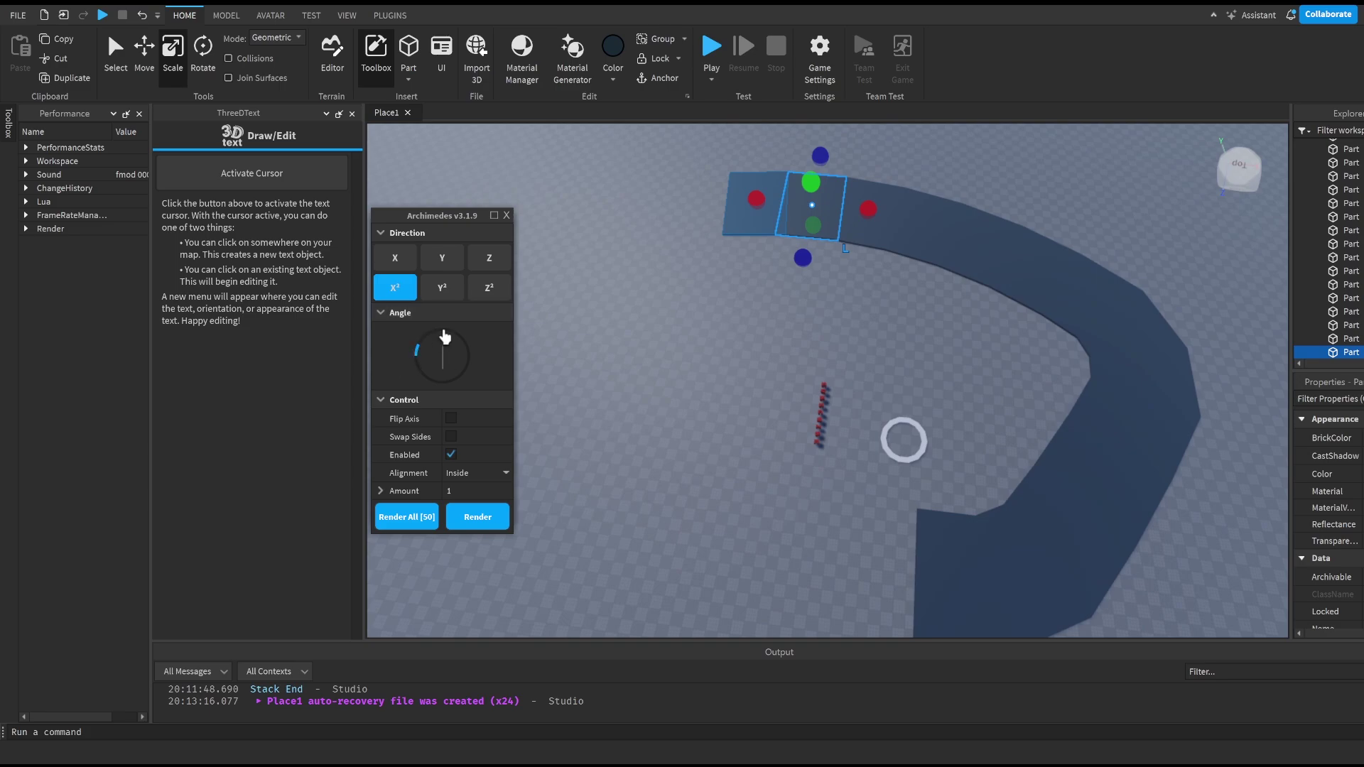
Step: Set the Archimedes angle to 24 and render a tighter bend at the path's end
{"action": "left_click_drag", "start_coordinate": [407, 363], "coordinate": [448, 323]}
{"action": "left_click", "coordinate": [478, 516]}
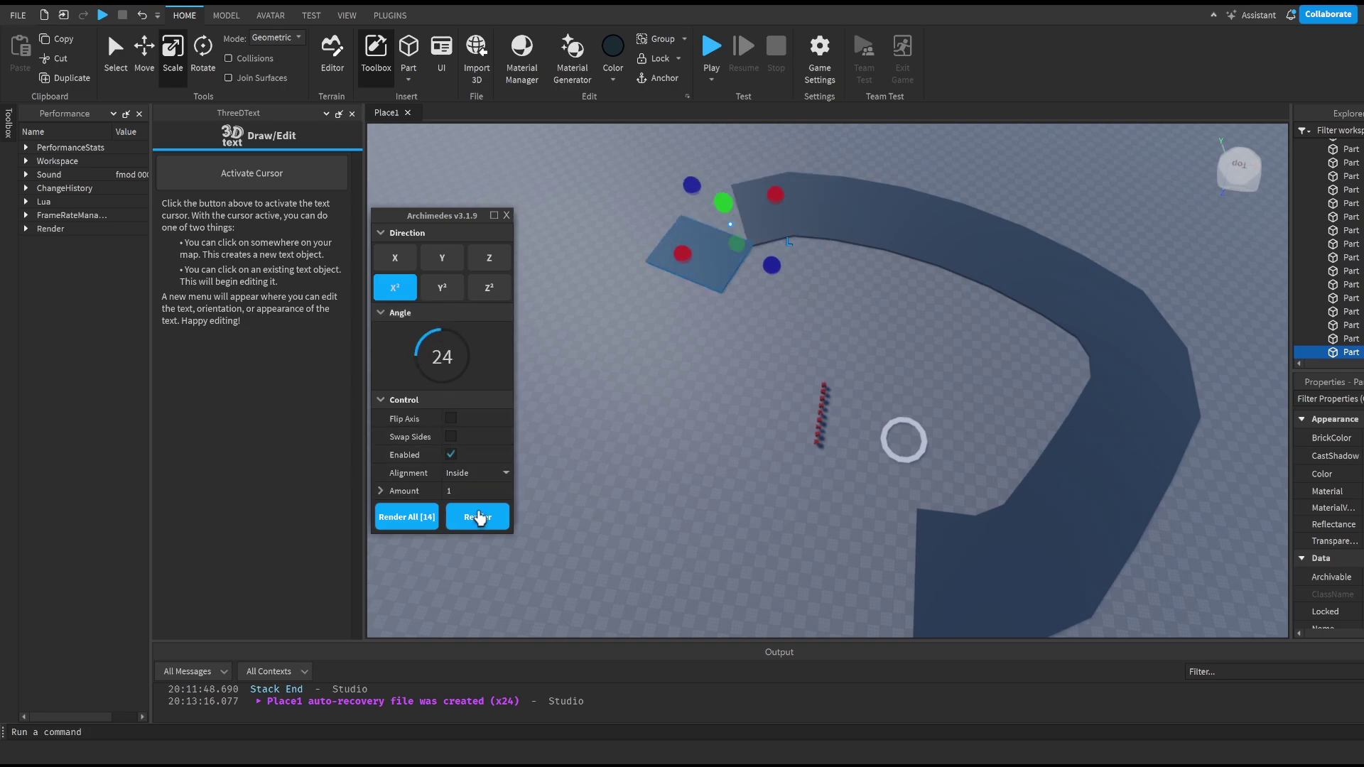
{"action": "left_click", "coordinate": [477, 517]}
Step: Set the Archimedes angle to 12 and render more segments to extend the path with a gentler curve
{"action": "left_click", "coordinate": [414, 370]}
{"action": "mouse_move", "coordinate": [414, 370]}
{"action": "left_mouse_down"}
{"action": "mouse_move", "coordinate": [444, 328]}
{"action": "mouse_move", "coordinate": [421, 349]}
{"action": "left_mouse_up"}
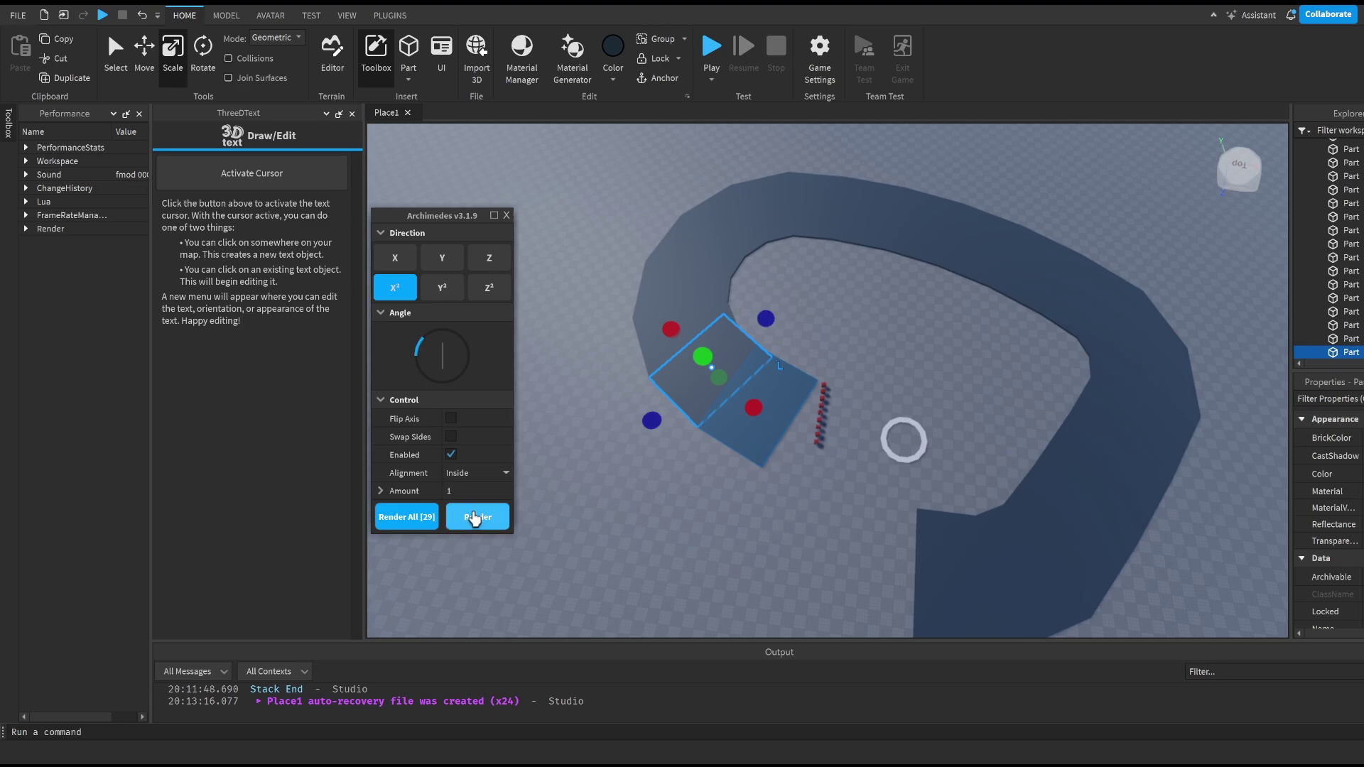
{"action": "left_click", "coordinate": [475, 519]}
{"action": "left_click", "coordinate": [475, 518]}
{"action": "left_click", "coordinate": [475, 518]}
Step: Examine the curved path from ground level and from above
{"action": "left_click", "coordinate": [782, 594]}
{"action": "right_click_drag", "start_coordinate": [783, 594], "coordinate": [819, 538]}
{"action": "key", "text": "w"}
{"action": "key", "text": "s"}
{"action": "left_click", "coordinate": [387, 15]}
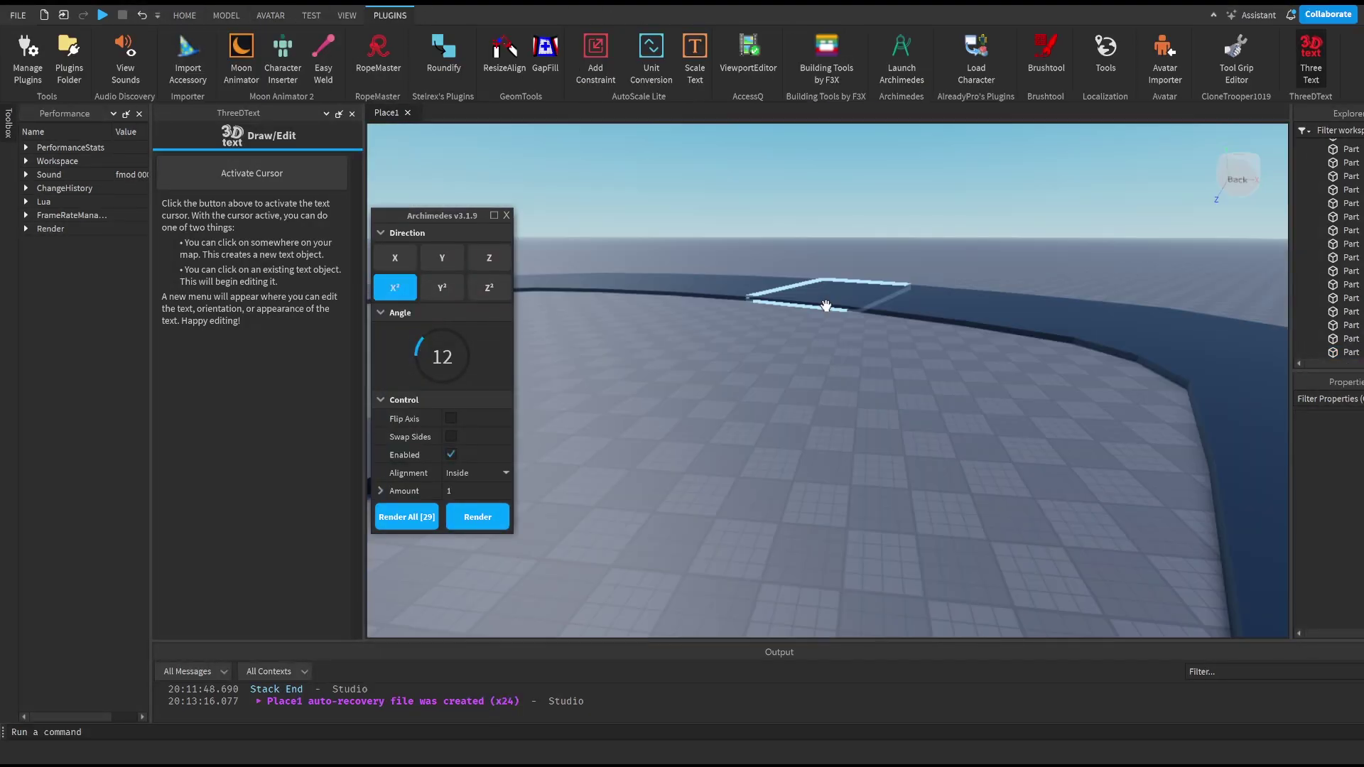
{"action": "right_click_drag", "start_coordinate": [825, 305], "coordinate": [826, 313]}
{"action": "scroll", "coordinate": [914, 351], "scroll_direction": "down", "scroll_amount": 3}
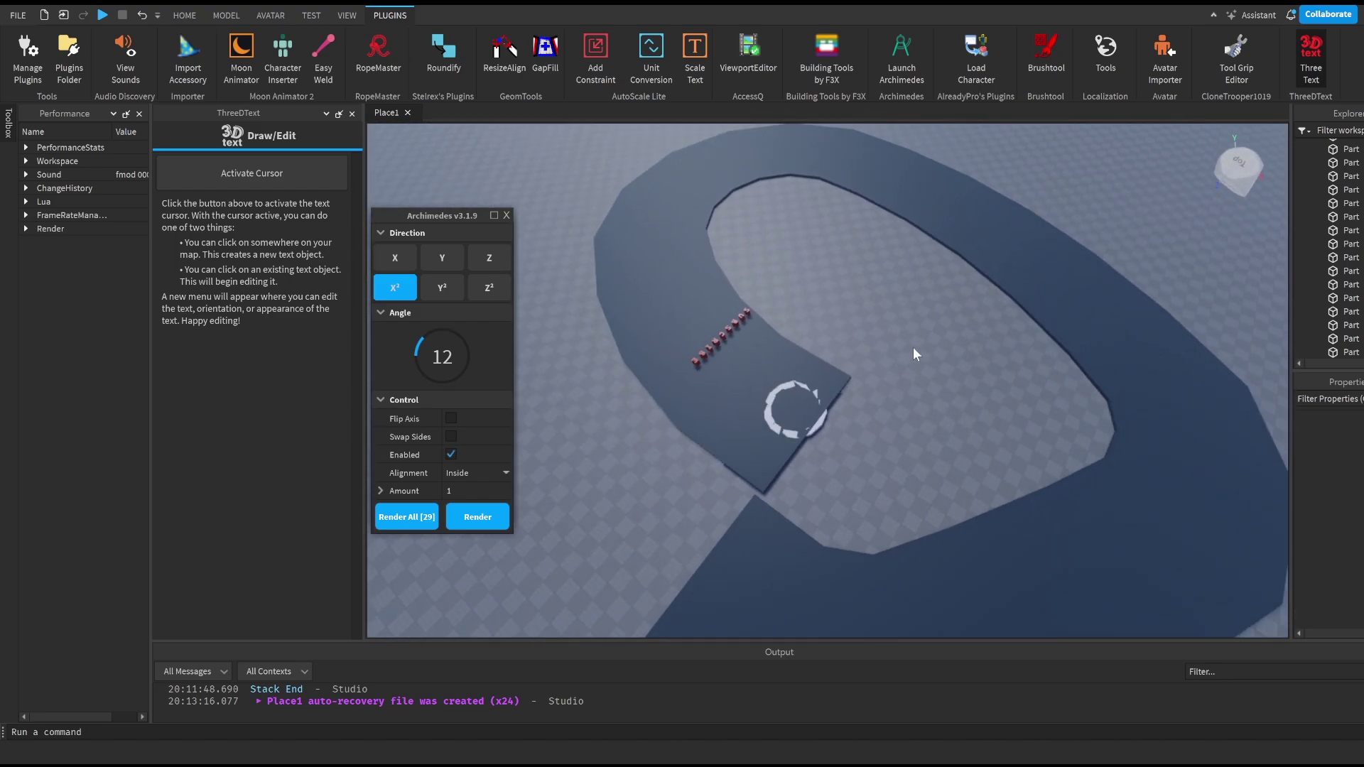
{"action": "scroll", "coordinate": [925, 359], "scroll_direction": "up", "scroll_amount": 2}
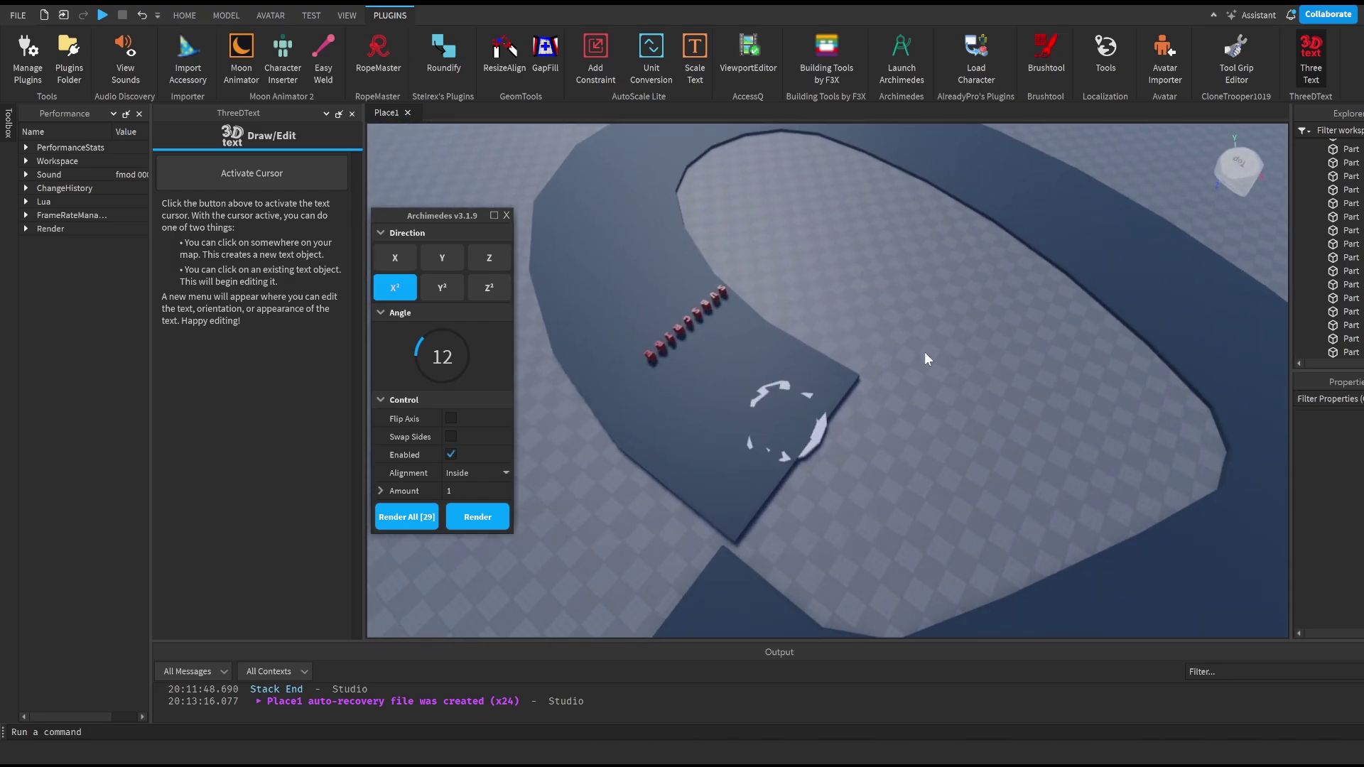